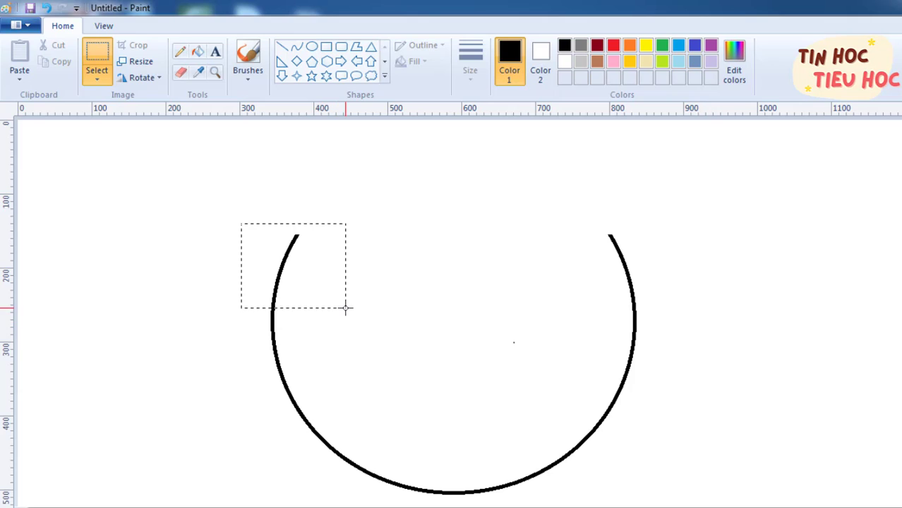
Delete the circle's upper-left arc and draw the first half of a zigzag shell edge from the cut with straight black lines.
{"action": "key", "text": "Delete"}
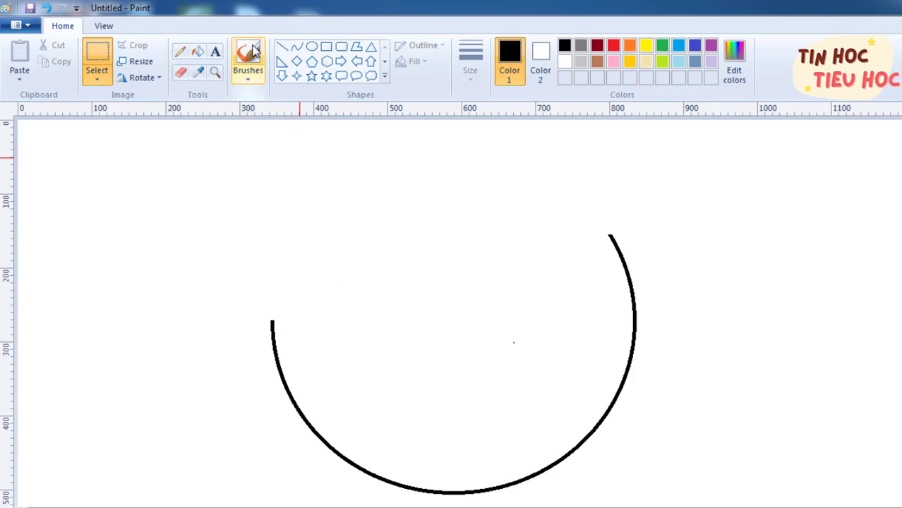
{"action": "left_click", "coordinate": [282, 46]}
{"action": "left_click_drag", "start_coordinate": [272, 320], "coordinate": [315, 335]}
{"action": "left_click_drag", "start_coordinate": [346, 278], "coordinate": [316, 334]}
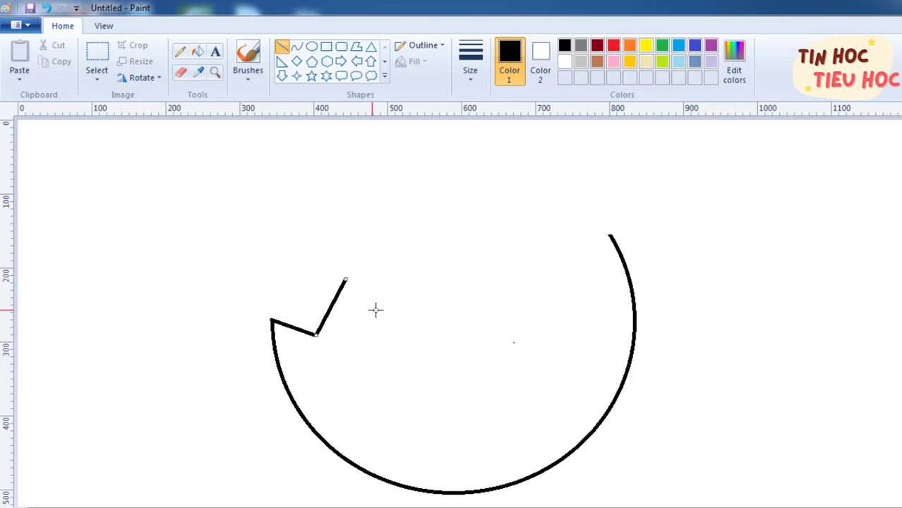
{"action": "left_click_drag", "start_coordinate": [404, 302], "coordinate": [346, 278]}
{"action": "left_click_drag", "start_coordinate": [438, 267], "coordinate": [406, 301]}
Complete the zigzag shell edge with smaller peaks and connect it to the circle's open upper-right end.
{"action": "mouse_move", "coordinate": [461, 282]}
{"action": "left_mouse_down"}
{"action": "mouse_move", "coordinate": [437, 266]}
{"action": "mouse_move", "coordinate": [461, 281]}
{"action": "left_mouse_up"}
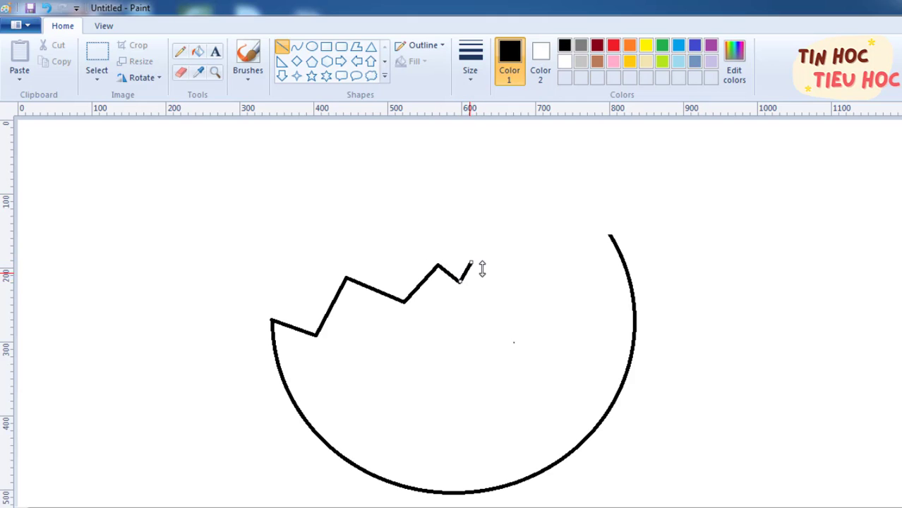
{"action": "mouse_move", "coordinate": [500, 253]}
{"action": "left_mouse_down"}
{"action": "mouse_move", "coordinate": [495, 267]}
{"action": "mouse_move", "coordinate": [500, 252]}
{"action": "left_mouse_up"}
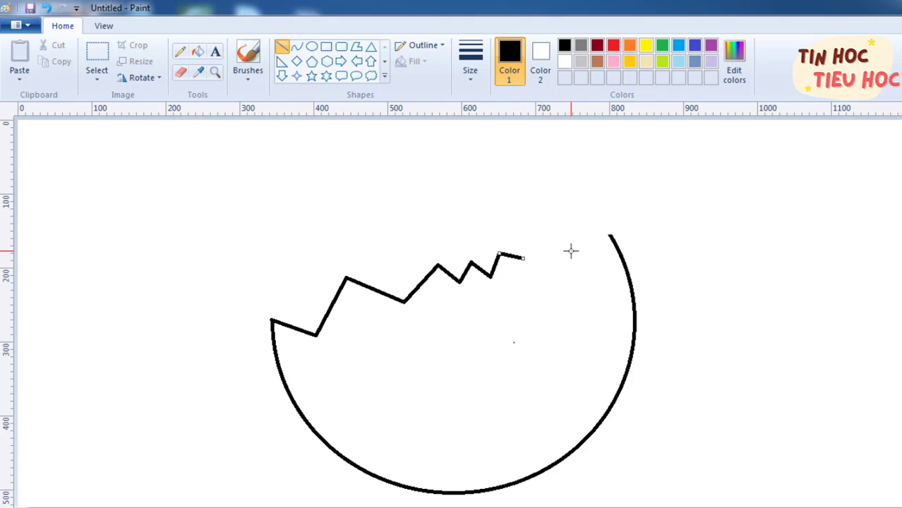
{"action": "left_click_drag", "start_coordinate": [575, 266], "coordinate": [612, 234]}
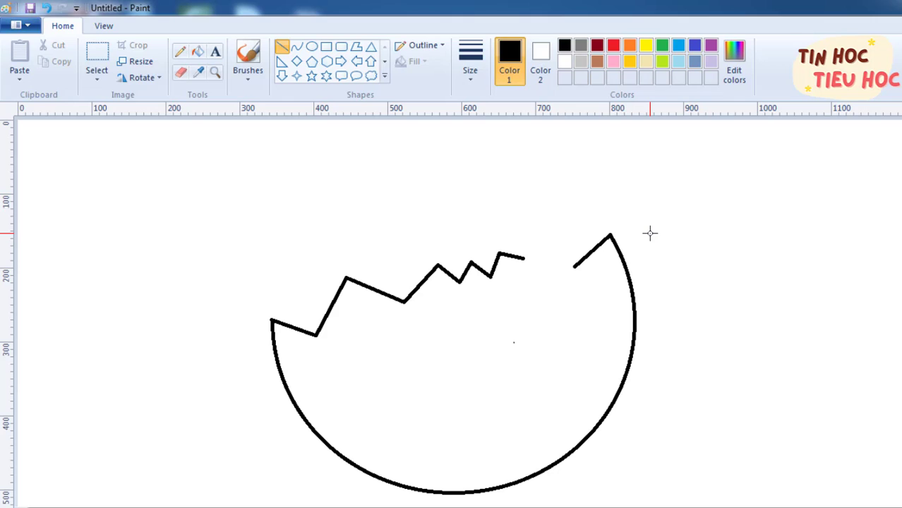
{"action": "mouse_move", "coordinate": [538, 232]}
{"action": "left_mouse_down"}
{"action": "mouse_move", "coordinate": [575, 266]}
{"action": "mouse_move", "coordinate": [538, 232]}
{"action": "left_mouse_up"}
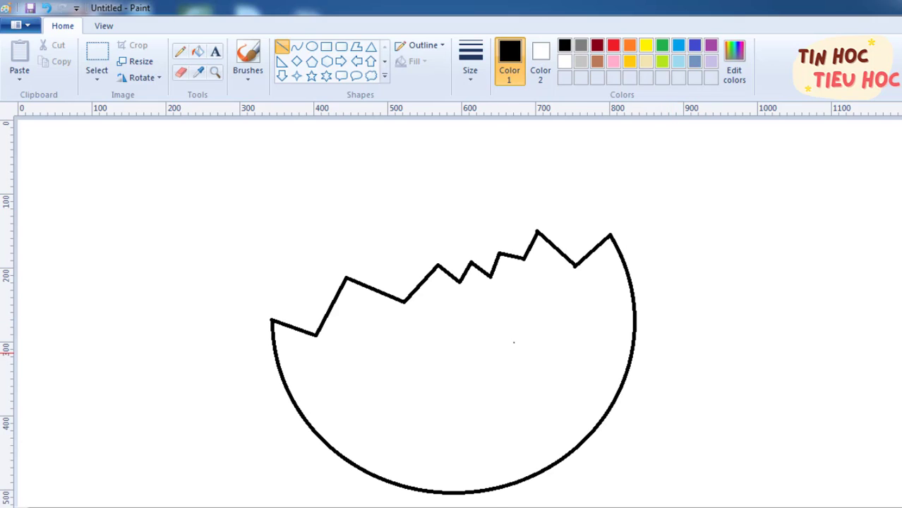
Extend the canvas downward and move the whole cracked shell lower to make room above it.
{"action": "scroll", "coordinate": [452, 310], "scroll_direction": "down", "scroll_amount": 1}
{"action": "scroll", "coordinate": [452, 311], "scroll_direction": "up", "scroll_amount": 1}
{"action": "key", "text": "ctrl+Page_Down"}
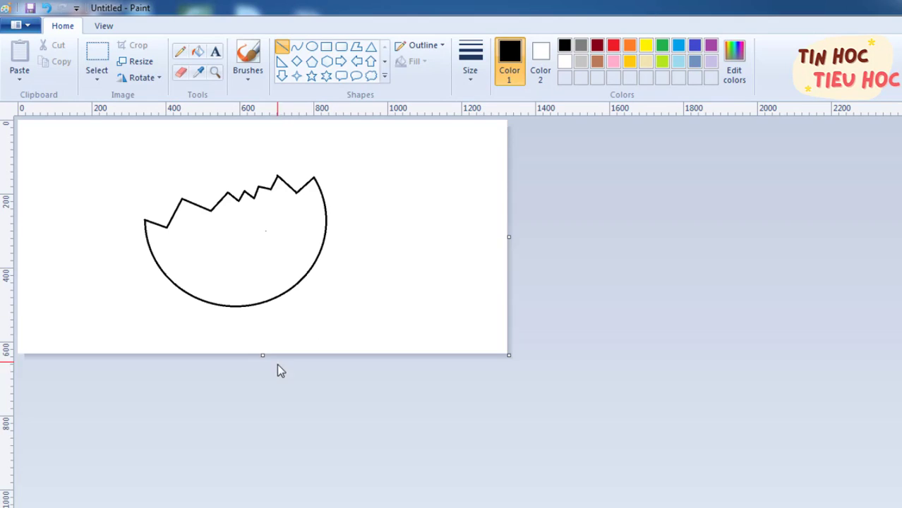
{"action": "left_click_drag", "start_coordinate": [264, 356], "coordinate": [264, 395]}
{"action": "left_click", "coordinate": [97, 57]}
{"action": "left_click_drag", "start_coordinate": [127, 161], "coordinate": [342, 316]}
{"action": "left_click_drag", "start_coordinate": [290, 247], "coordinate": [290, 271]}
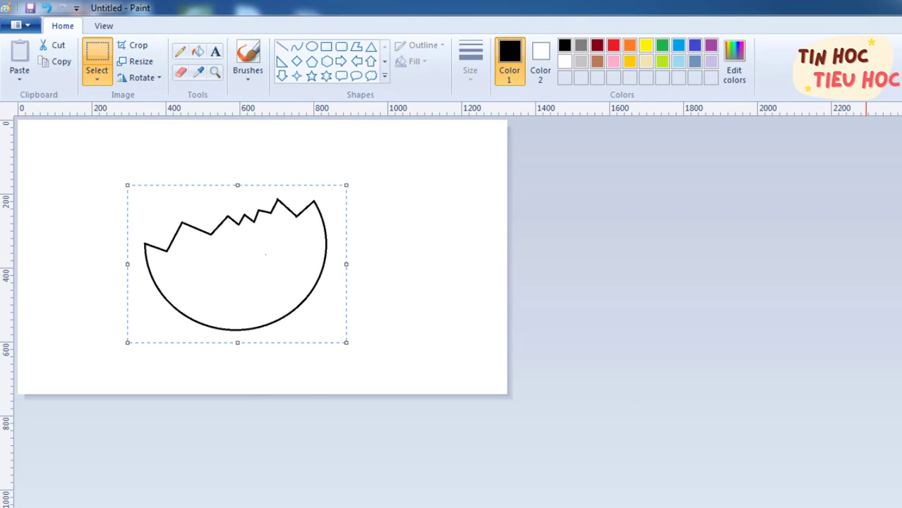
{"action": "key", "text": "ctrl+Page_Up"}
{"action": "scroll", "coordinate": [452, 311], "scroll_direction": "up", "scroll_amount": 3}
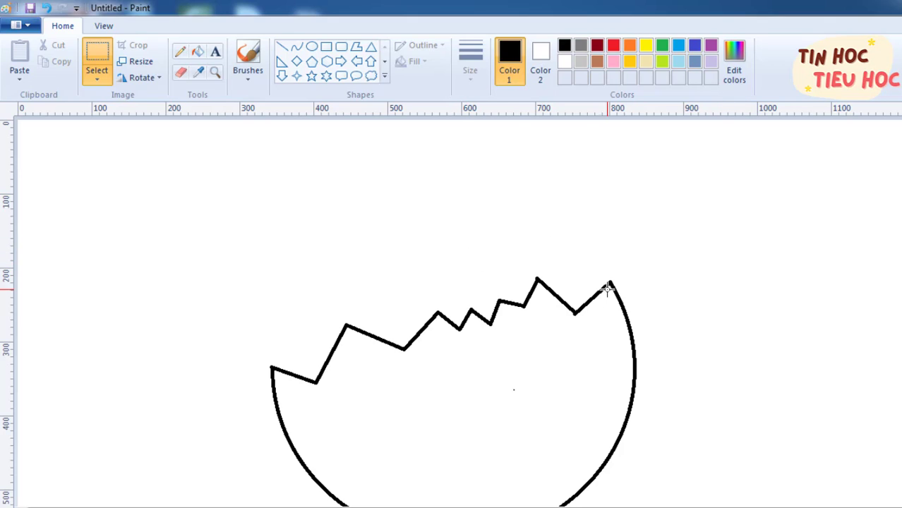
Draw a short neck line from the shell's rightmost peak and a curve rising from it as the right spike's outer side.
{"action": "left_click", "coordinate": [282, 46]}
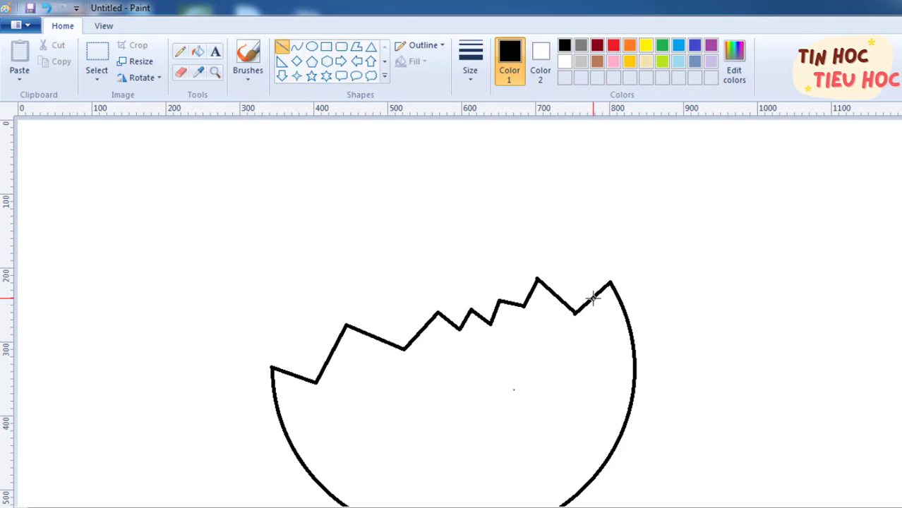
{"action": "left_click_drag", "start_coordinate": [593, 298], "coordinate": [575, 275]}
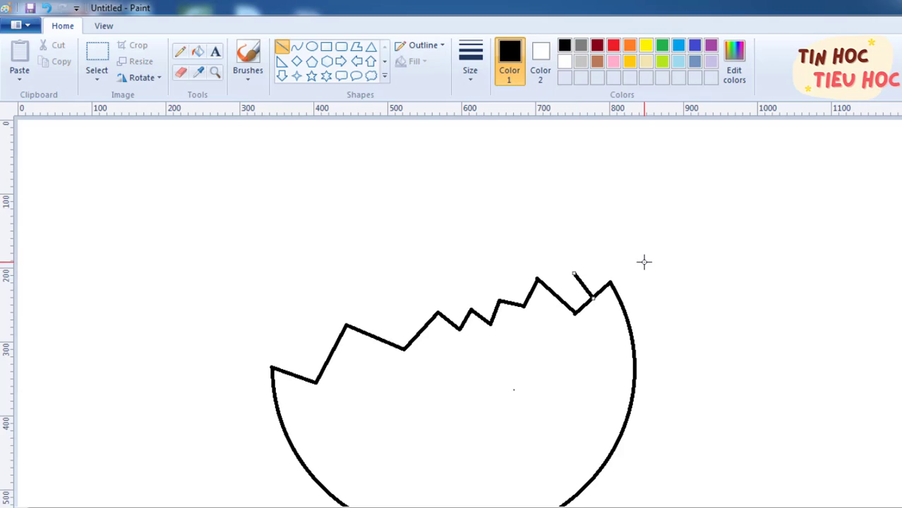
{"action": "left_click", "coordinate": [296, 45]}
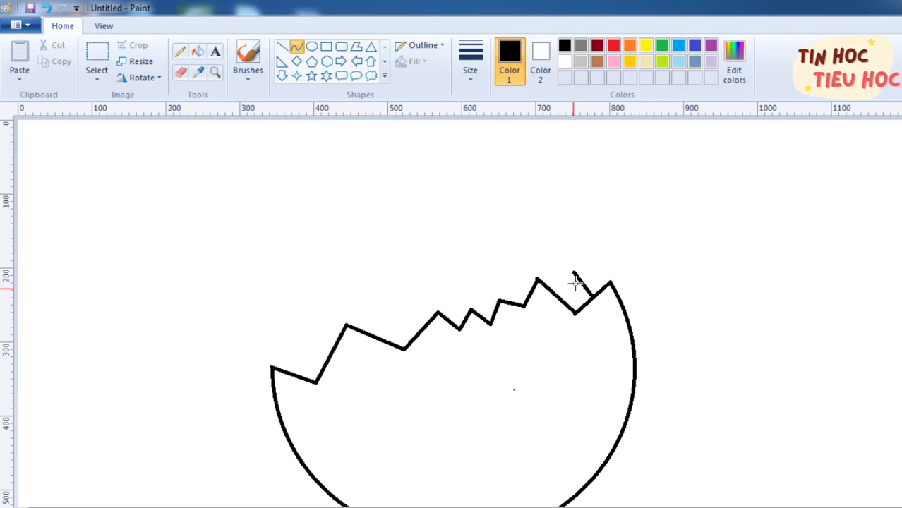
{"action": "mouse_move", "coordinate": [573, 271]}
{"action": "left_mouse_down"}
{"action": "mouse_move", "coordinate": [607, 140]}
{"action": "mouse_move", "coordinate": [589, 224]}
{"action": "mouse_move", "coordinate": [589, 215]}
{"action": "left_mouse_up"}
{"action": "left_click", "coordinate": [651, 209]}
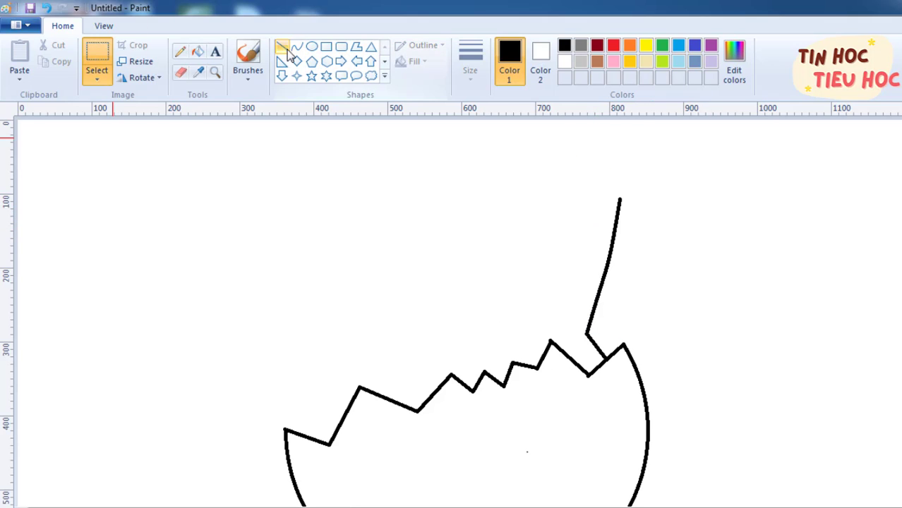
Draw a short neck line at the shell's left edge and a bowed curve from it outward as the left spike's lower side.
{"action": "left_click", "coordinate": [286, 50]}
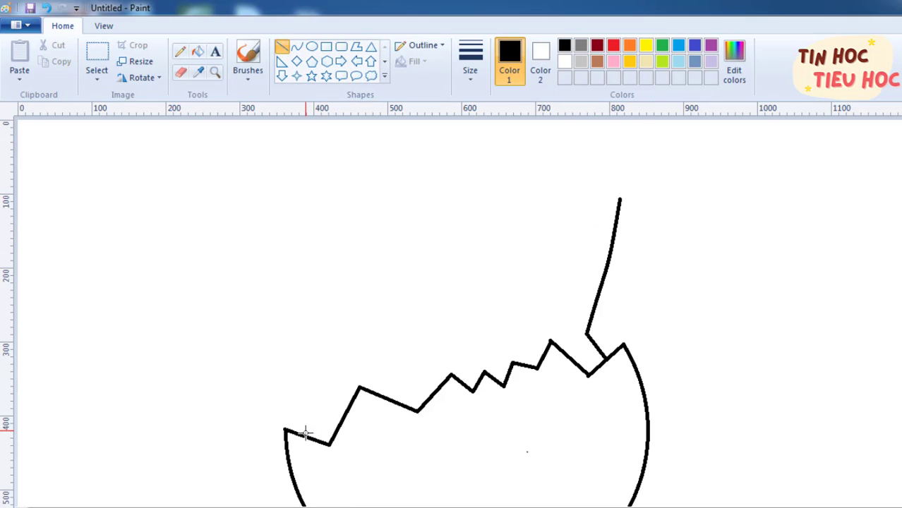
{"action": "left_click", "coordinate": [292, 348]}
{"action": "left_click", "coordinate": [297, 48]}
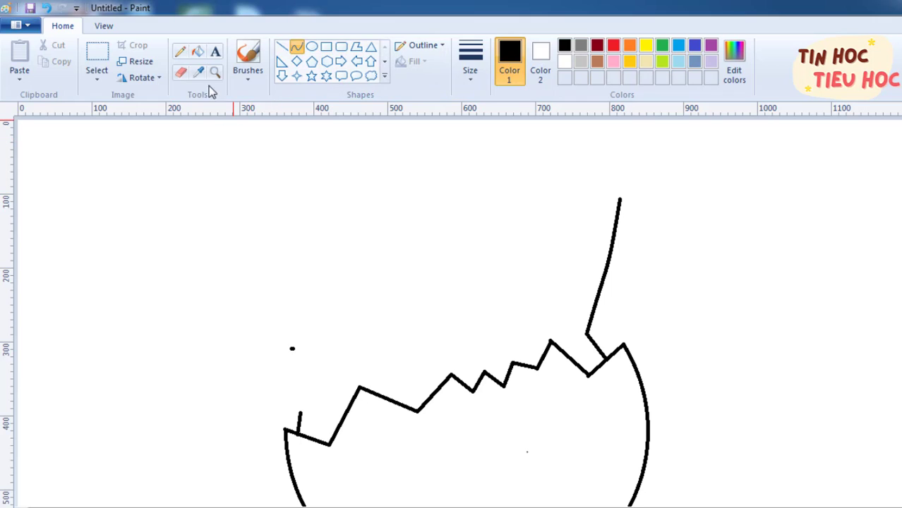
{"action": "left_click", "coordinate": [181, 73]}
{"action": "left_click", "coordinate": [47, 9]}
{"action": "left_click", "coordinate": [297, 46]}
{"action": "mouse_move", "coordinate": [300, 416]}
{"action": "left_mouse_down"}
{"action": "mouse_move", "coordinate": [174, 331]}
{"action": "mouse_move", "coordinate": [199, 330]}
{"action": "mouse_move", "coordinate": [234, 302]}
{"action": "mouse_move", "coordinate": [191, 300]}
{"action": "mouse_move", "coordinate": [194, 313]}
{"action": "left_mouse_up"}
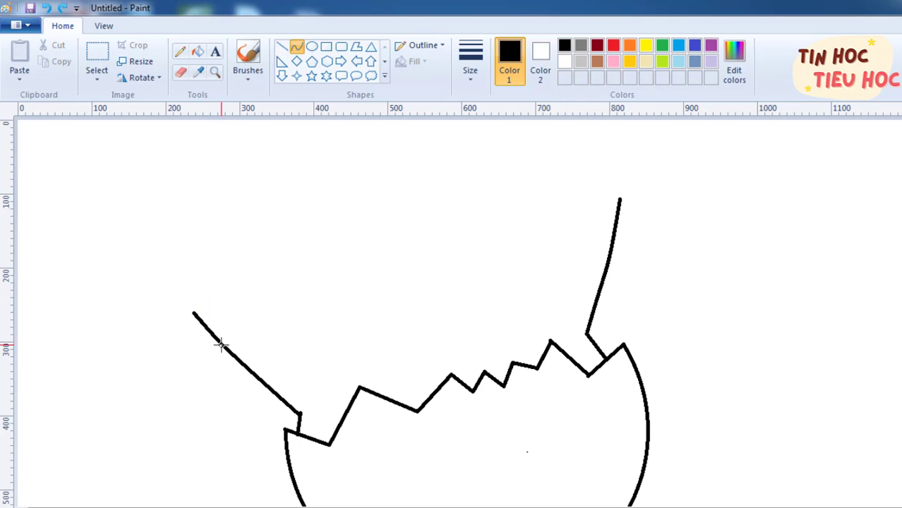
{"action": "mouse_move", "coordinate": [221, 343]}
{"action": "left_mouse_down"}
{"action": "mouse_move", "coordinate": [280, 377]}
{"action": "mouse_move", "coordinate": [238, 330]}
{"action": "mouse_move", "coordinate": [235, 341]}
{"action": "left_mouse_up"}
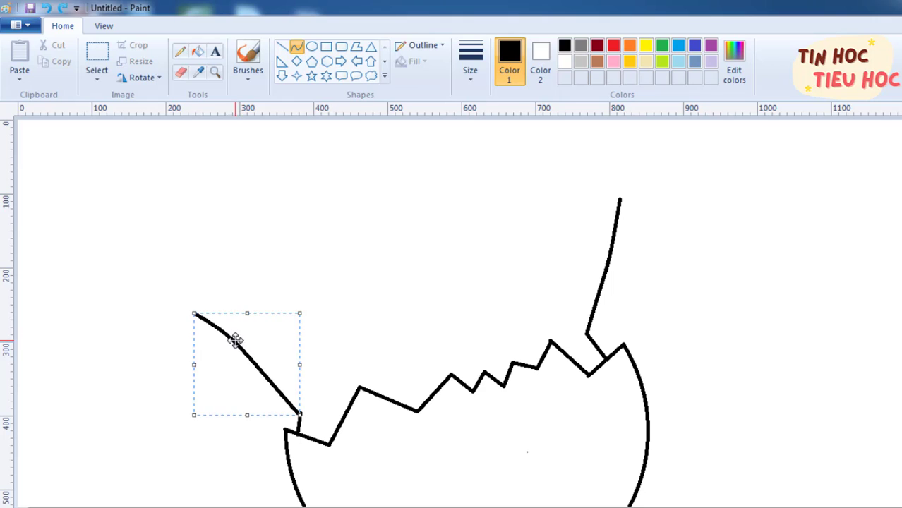
Draw curved upper edges running inward from the tips of the left and right head spikes.
{"action": "left_click_drag", "start_coordinate": [191, 310], "coordinate": [355, 324]}
{"action": "left_click_drag", "start_coordinate": [243, 315], "coordinate": [319, 306]}
{"action": "left_click_drag", "start_coordinate": [620, 200], "coordinate": [501, 248]}
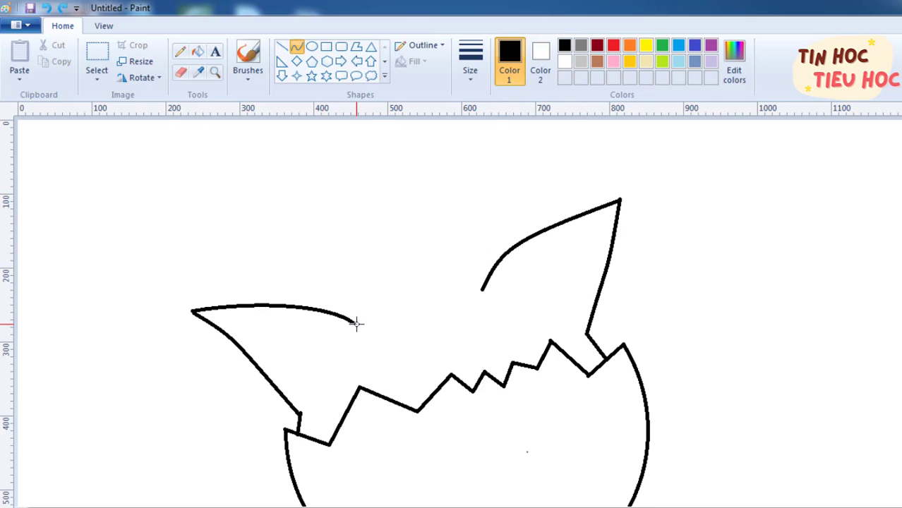
Draw the tall middle spike with two outward-bowed curves joining the inner ends of the side spikes.
{"action": "left_click_drag", "start_coordinate": [355, 322], "coordinate": [362, 162]}
{"action": "left_click_drag", "start_coordinate": [347, 269], "coordinate": [336, 262]}
{"action": "left_click", "coordinate": [341, 226]}
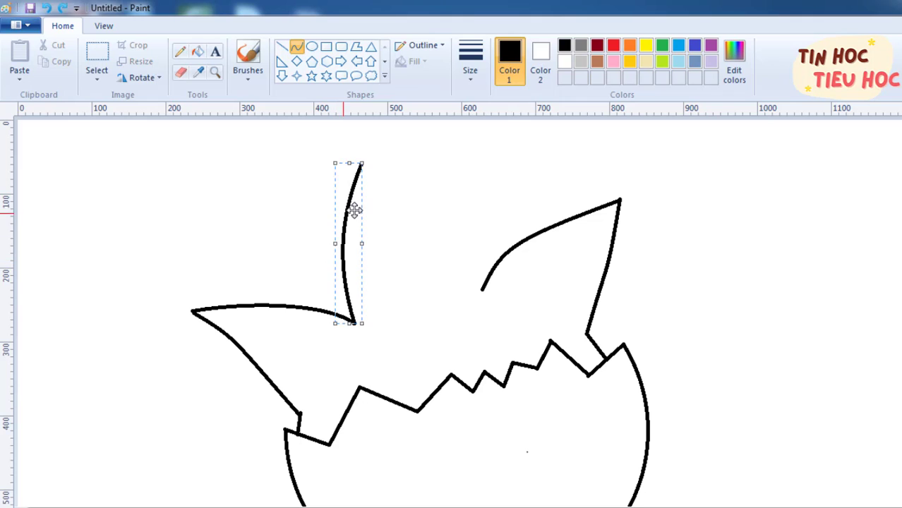
{"action": "left_click", "coordinate": [463, 196]}
{"action": "left_click_drag", "start_coordinate": [363, 163], "coordinate": [481, 290]}
{"action": "left_click", "coordinate": [419, 192]}
{"action": "left_click", "coordinate": [464, 226]}
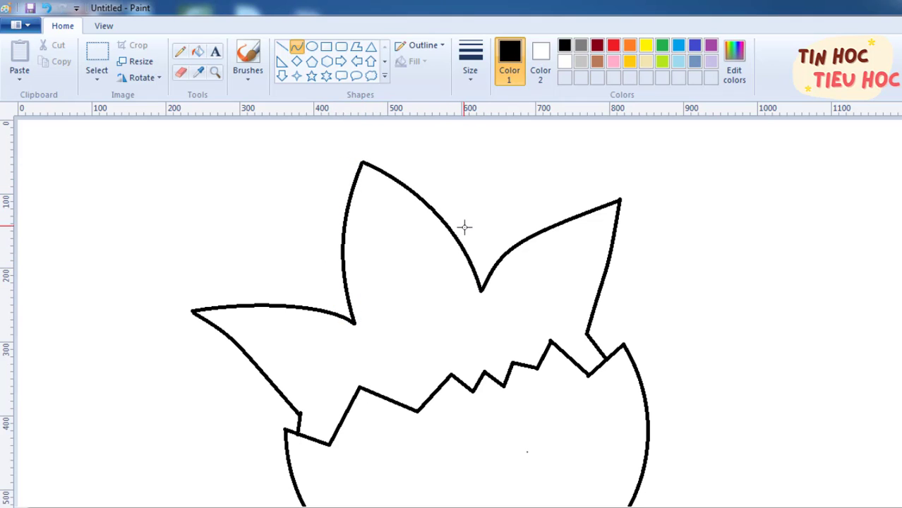
Add a small curved, pointed tuft in each of the two gaps between the head spikes.
{"action": "left_click", "coordinate": [779, 321]}
{"action": "scroll", "coordinate": [766, 303], "scroll_direction": "down", "scroll_amount": 3}
{"action": "scroll", "coordinate": [764, 308], "scroll_direction": "up", "scroll_amount": 3}
{"action": "mouse_move", "coordinate": [312, 307]}
{"action": "left_mouse_down"}
{"action": "mouse_move", "coordinate": [304, 271]}
{"action": "mouse_move", "coordinate": [305, 282]}
{"action": "mouse_move", "coordinate": [344, 278]}
{"action": "mouse_move", "coordinate": [322, 269]}
{"action": "left_mouse_up"}
{"action": "left_click", "coordinate": [297, 241]}
{"action": "mouse_move", "coordinate": [481, 216]}
{"action": "left_mouse_down"}
{"action": "mouse_move", "coordinate": [496, 212]}
{"action": "mouse_move", "coordinate": [511, 246]}
{"action": "mouse_move", "coordinate": [499, 195]}
{"action": "mouse_move", "coordinate": [504, 237]}
{"action": "mouse_move", "coordinate": [515, 238]}
{"action": "left_mouse_up"}
{"action": "left_click", "coordinate": [466, 227]}
{"action": "left_click", "coordinate": [482, 216]}
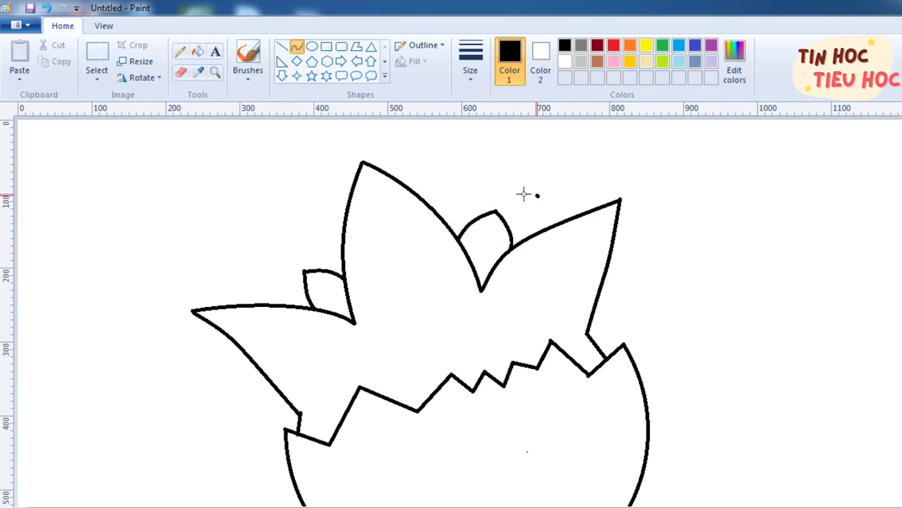
Draw short straight lines across the gaps below both tufts and from the neck to the shell's outer tips on both sides.
{"action": "left_click", "coordinate": [282, 46]}
{"action": "left_click_drag", "start_coordinate": [332, 310], "coordinate": [346, 290]}
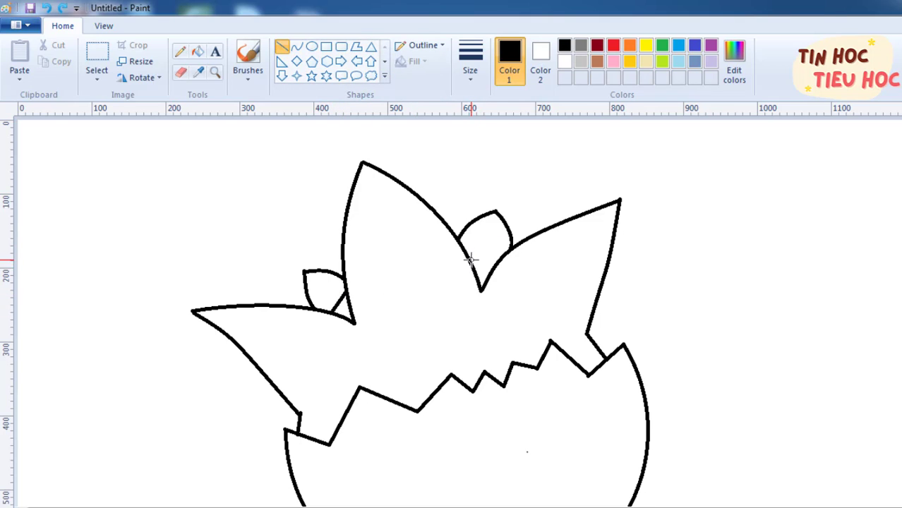
{"action": "left_click_drag", "start_coordinate": [467, 260], "coordinate": [497, 260]}
{"action": "left_click", "coordinate": [525, 263]}
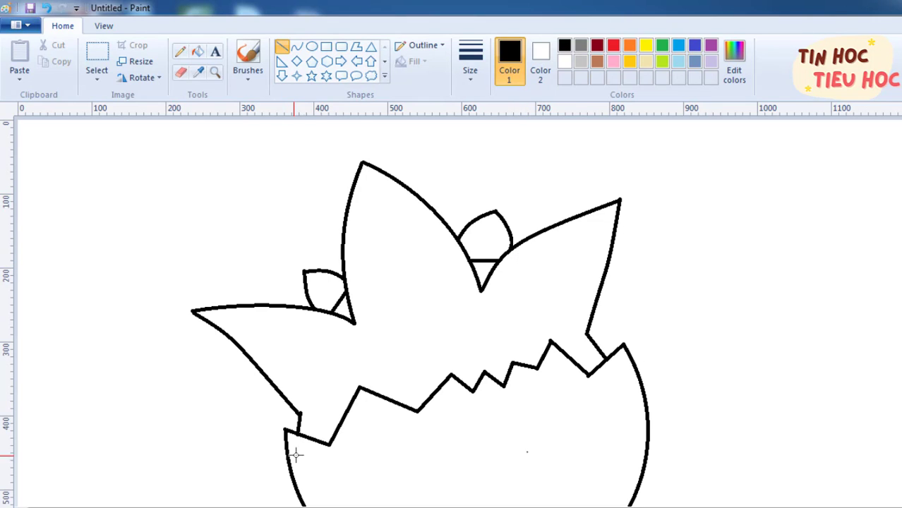
{"action": "left_click_drag", "start_coordinate": [286, 427], "coordinate": [298, 414]}
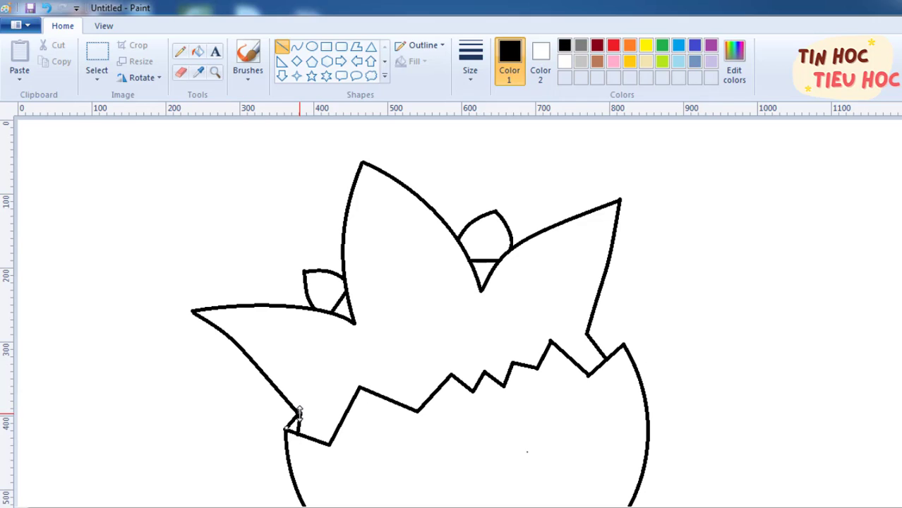
{"action": "left_click_drag", "start_coordinate": [594, 346], "coordinate": [621, 346]}
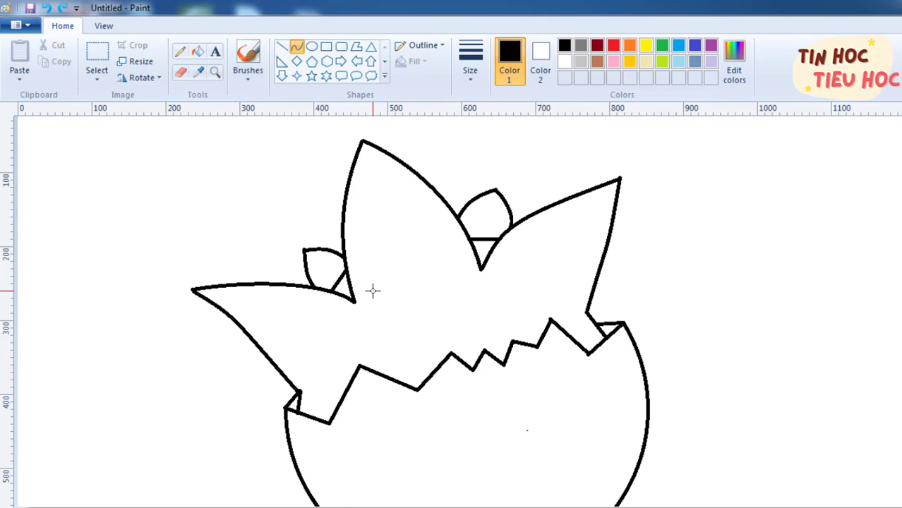
Draw the face with curves: two arched closed eyes and a pointed open mouth with a tongue line.
{"action": "mouse_move", "coordinate": [373, 291]}
{"action": "left_mouse_down"}
{"action": "mouse_move", "coordinate": [404, 278]}
{"action": "mouse_move", "coordinate": [375, 250]}
{"action": "mouse_move", "coordinate": [457, 259]}
{"action": "mouse_move", "coordinate": [420, 236]}
{"action": "mouse_move", "coordinate": [426, 245]}
{"action": "mouse_move", "coordinate": [439, 236]}
{"action": "mouse_move", "coordinate": [444, 247]}
{"action": "left_mouse_up"}
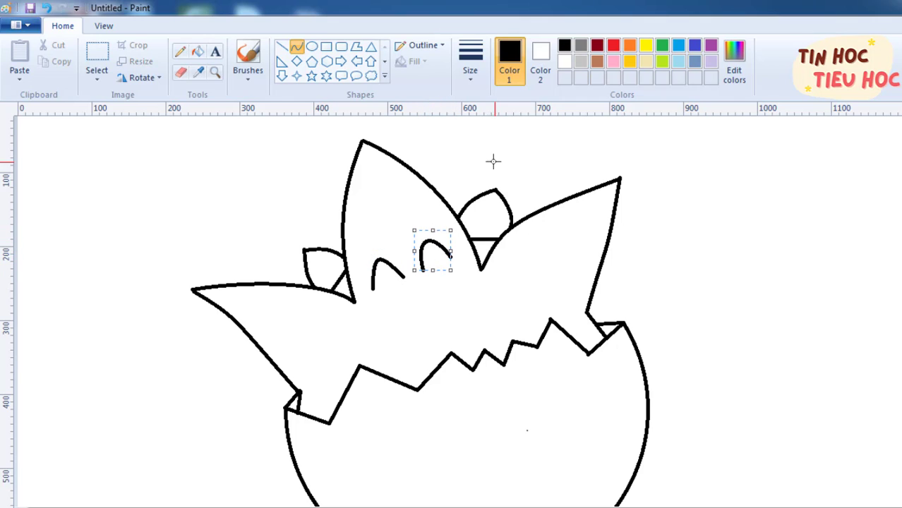
{"action": "left_click", "coordinate": [406, 300]}
{"action": "mouse_move", "coordinate": [406, 303]}
{"action": "left_mouse_down"}
{"action": "mouse_move", "coordinate": [437, 290]}
{"action": "mouse_move", "coordinate": [411, 296]}
{"action": "mouse_move", "coordinate": [435, 289]}
{"action": "mouse_move", "coordinate": [446, 358]}
{"action": "mouse_move", "coordinate": [452, 307]}
{"action": "mouse_move", "coordinate": [425, 302]}
{"action": "left_mouse_up"}
{"action": "left_click", "coordinate": [480, 291]}
{"action": "left_click", "coordinate": [494, 308]}
{"action": "left_click", "coordinate": [426, 303]}
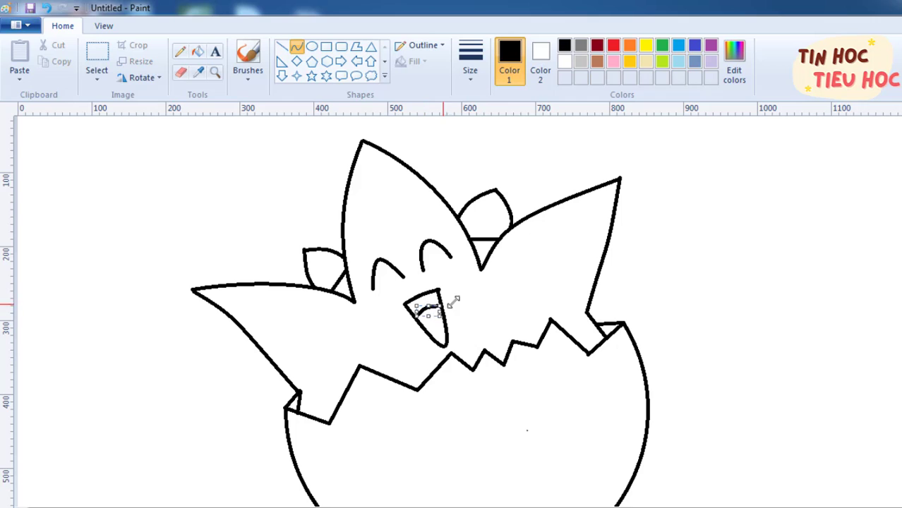
{"action": "left_click", "coordinate": [487, 296]}
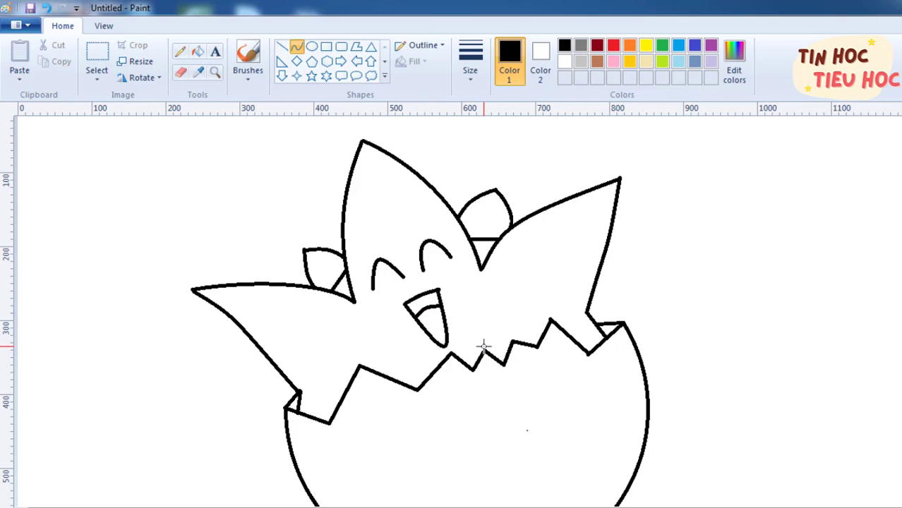
{"action": "mouse_move", "coordinate": [607, 380]}
{"action": "left_mouse_down"}
{"action": "mouse_move", "coordinate": [579, 417]}
{"action": "mouse_move", "coordinate": [601, 402]}
{"action": "left_mouse_up"}
{"action": "left_click", "coordinate": [591, 417]}
{"action": "left_click", "coordinate": [505, 392]}
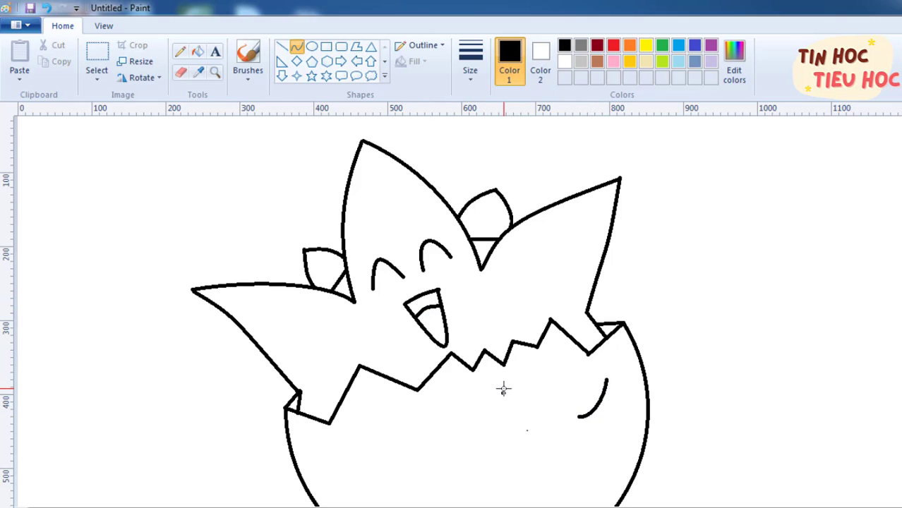
{"action": "key", "text": "ctrl+z"}
Draw the right hand as a rounded teardrop of curves overlapping the shell just below its zigzag edge.
{"action": "mouse_move", "coordinate": [607, 379]}
{"action": "left_mouse_down"}
{"action": "mouse_move", "coordinate": [533, 344]}
{"action": "mouse_move", "coordinate": [581, 417]}
{"action": "left_mouse_up"}
{"action": "left_click_drag", "start_coordinate": [558, 359], "coordinate": [524, 355]}
{"action": "left_click_drag", "start_coordinate": [570, 402], "coordinate": [555, 403]}
{"action": "left_click", "coordinate": [468, 425]}
Draw the left hand as a teardrop of curves crossing the shell's left side and extending beyond its outline.
{"action": "scroll", "coordinate": [425, 439], "scroll_direction": "down", "scroll_amount": 3}
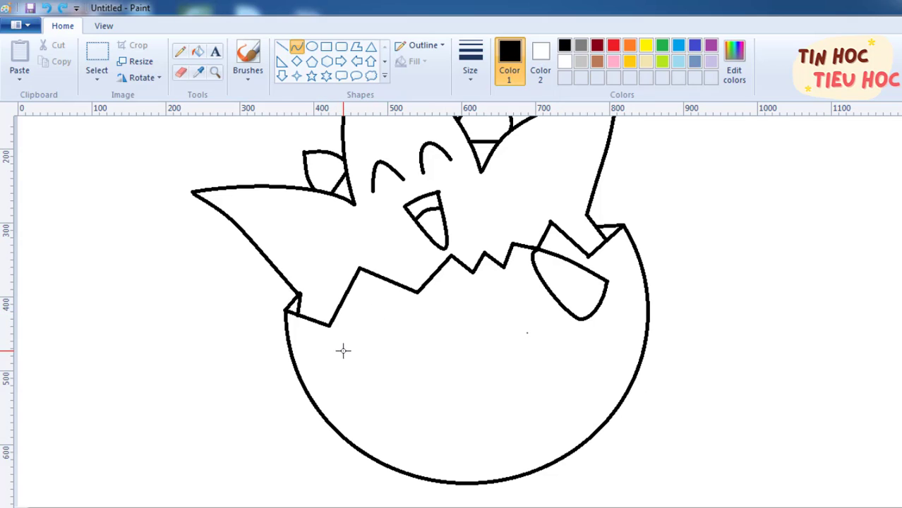
{"action": "mouse_move", "coordinate": [351, 335]}
{"action": "left_mouse_down"}
{"action": "mouse_move", "coordinate": [339, 380]}
{"action": "mouse_move", "coordinate": [351, 360]}
{"action": "mouse_move", "coordinate": [237, 324]}
{"action": "mouse_move", "coordinate": [342, 335]}
{"action": "mouse_move", "coordinate": [272, 316]}
{"action": "mouse_move", "coordinate": [238, 323]}
{"action": "mouse_move", "coordinate": [339, 383]}
{"action": "left_mouse_up"}
{"action": "left_click", "coordinate": [344, 374]}
{"action": "mouse_move", "coordinate": [245, 333]}
{"action": "left_mouse_down"}
{"action": "mouse_move", "coordinate": [235, 325]}
{"action": "mouse_move", "coordinate": [230, 339]}
{"action": "left_mouse_up"}
{"action": "left_click_drag", "start_coordinate": [283, 351], "coordinate": [273, 370]}
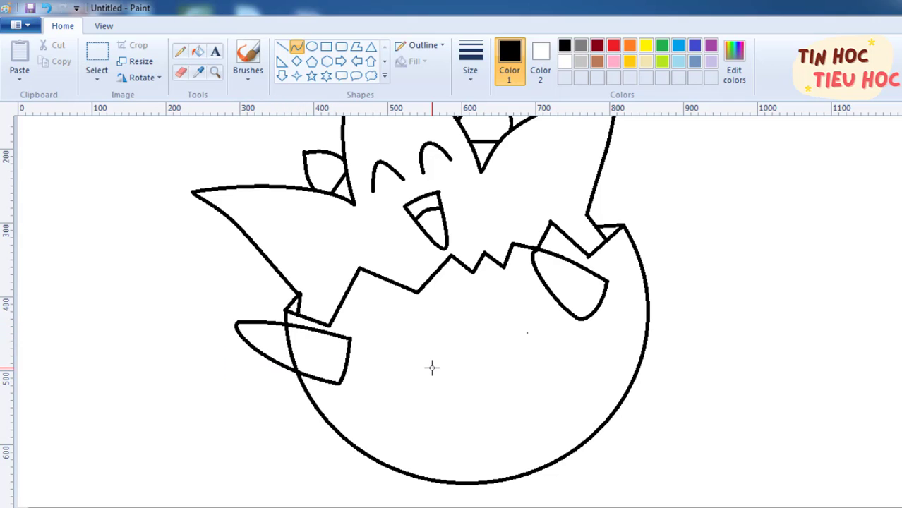
Draw the left foot below the shell with two curves, including a small toe line at its tip.
{"action": "scroll", "coordinate": [729, 414], "scroll_direction": "down", "scroll_amount": 1}
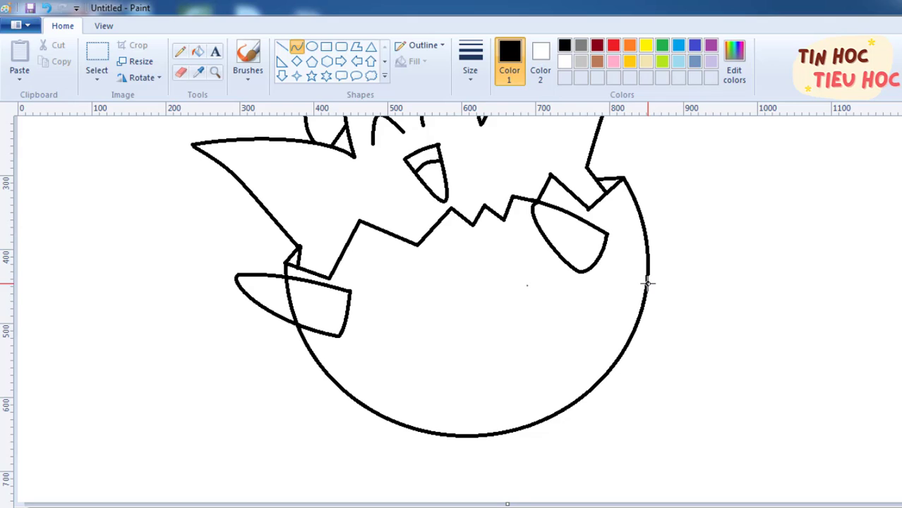
{"action": "left_click_drag", "start_coordinate": [453, 456], "coordinate": [356, 462]}
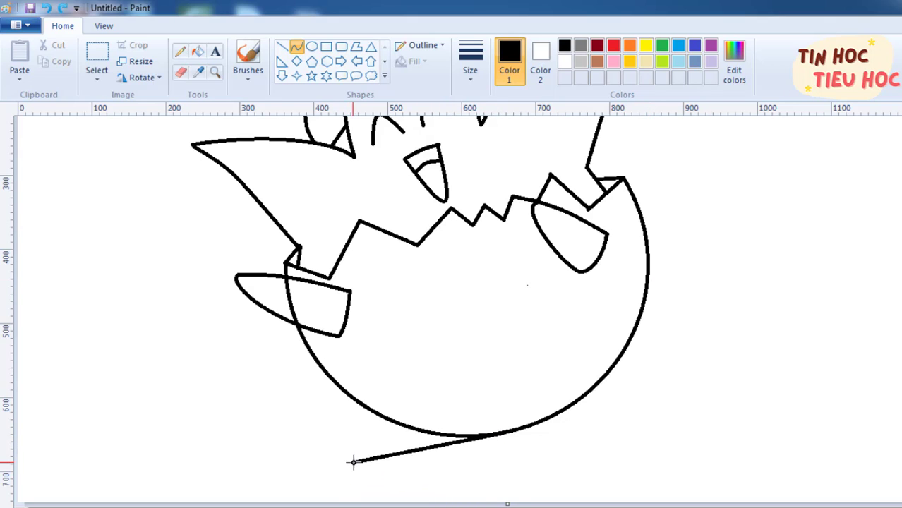
{"action": "left_click_drag", "start_coordinate": [508, 443], "coordinate": [497, 459]}
{"action": "left_click_drag", "start_coordinate": [408, 466], "coordinate": [291, 507]}
{"action": "left_click_drag", "start_coordinate": [697, 437], "coordinate": [700, 441]}
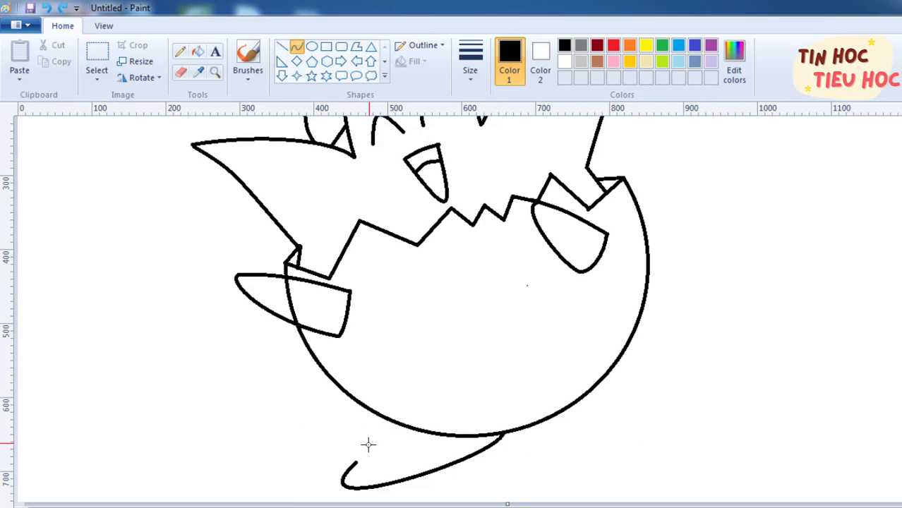
{"action": "mouse_move", "coordinate": [374, 414]}
{"action": "left_mouse_down"}
{"action": "mouse_move", "coordinate": [336, 459]}
{"action": "mouse_move", "coordinate": [342, 484]}
{"action": "mouse_move", "coordinate": [347, 467]}
{"action": "mouse_move", "coordinate": [311, 458]}
{"action": "mouse_move", "coordinate": [316, 467]}
{"action": "mouse_move", "coordinate": [326, 460]}
{"action": "left_mouse_up"}
{"action": "left_click_drag", "start_coordinate": [355, 426], "coordinate": [360, 423]}
{"action": "left_click", "coordinate": [473, 388]}
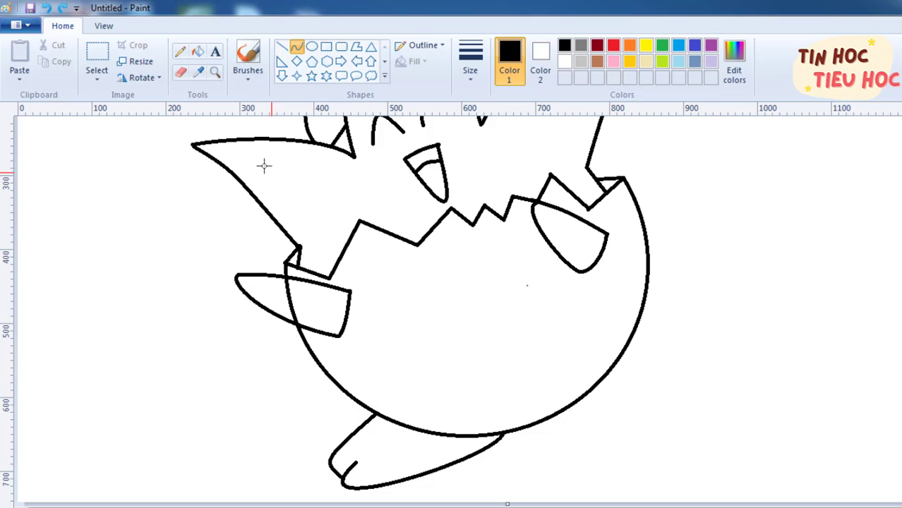
Remove the lower-right stretch of the shell's outline to leave a gap for the right foot.
{"action": "left_click", "coordinate": [181, 73]}
{"action": "left_click_drag", "start_coordinate": [608, 370], "coordinate": [639, 320]}
{"action": "left_click", "coordinate": [97, 53]}
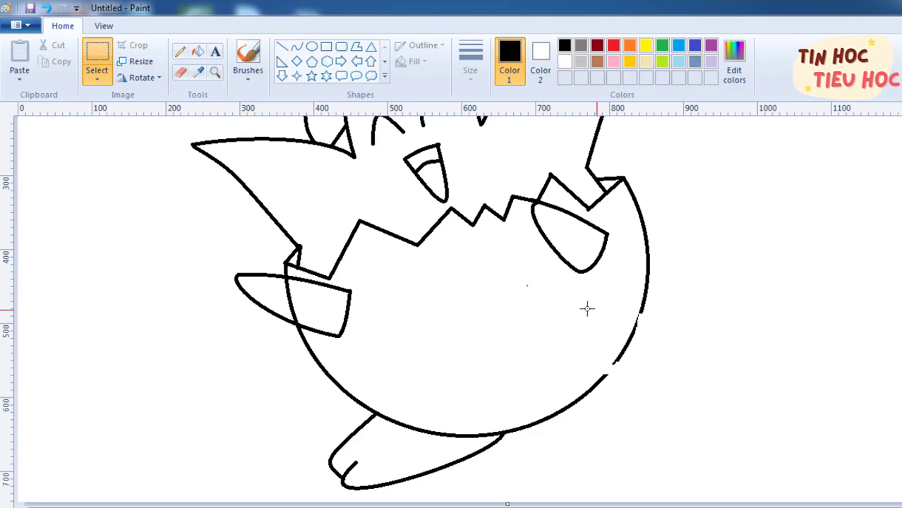
{"action": "left_click_drag", "start_coordinate": [587, 309], "coordinate": [677, 384]}
{"action": "key", "text": "Delete"}
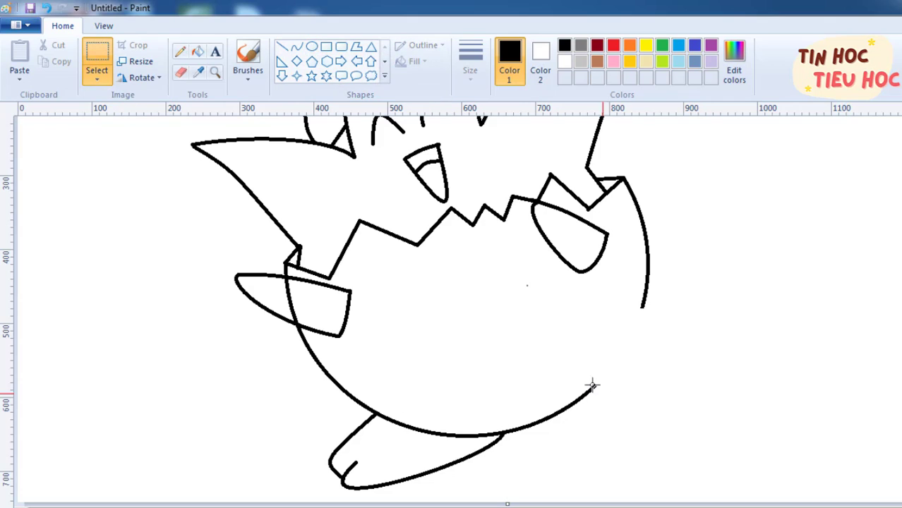
{"action": "left_click_drag", "start_coordinate": [573, 370], "coordinate": [631, 427]}
{"action": "key", "text": "Delete"}
Draw the rounded heel of the right foot as a U-shaped curve touching the cut end of the shell's bottom outline.
{"action": "left_click", "coordinate": [296, 46]}
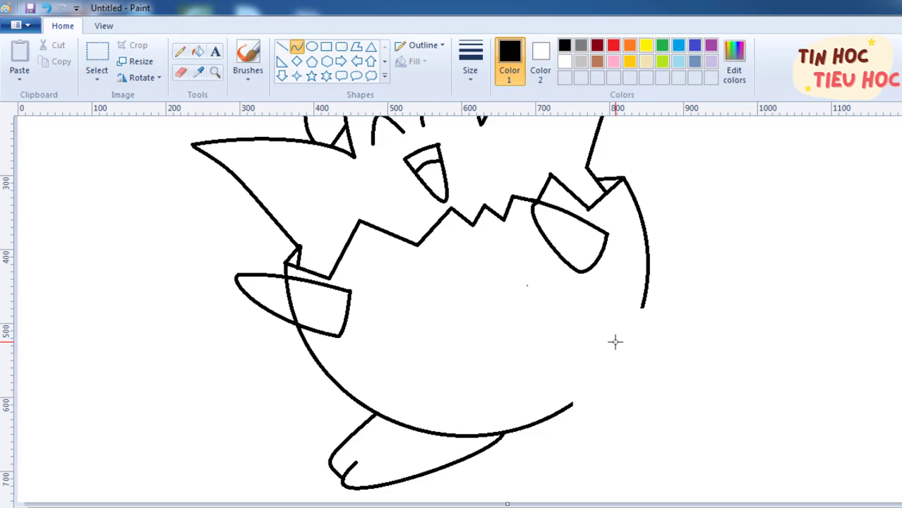
{"action": "left_click_drag", "start_coordinate": [583, 338], "coordinate": [639, 362]}
{"action": "left_click_drag", "start_coordinate": [596, 342], "coordinate": [574, 393]}
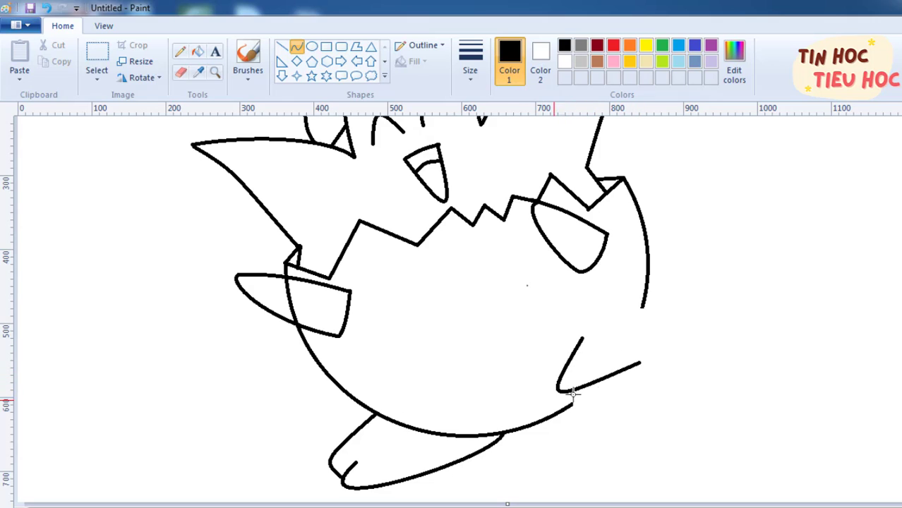
{"action": "left_click", "coordinate": [607, 423]}
{"action": "left_click_drag", "start_coordinate": [607, 423], "coordinate": [586, 450]}
{"action": "left_click_drag", "start_coordinate": [642, 396], "coordinate": [616, 374]}
{"action": "left_click_drag", "start_coordinate": [590, 331], "coordinate": [591, 320]}
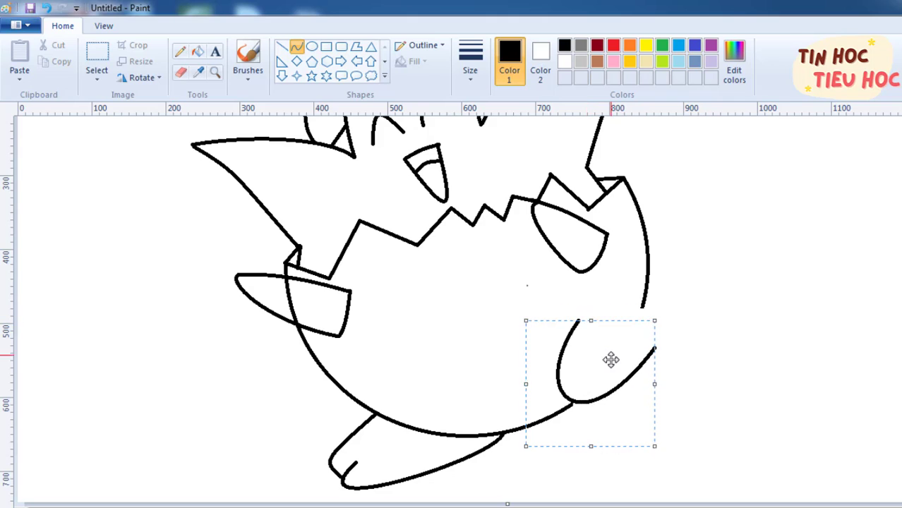
{"action": "left_click_drag", "start_coordinate": [612, 361], "coordinate": [616, 366]}
{"action": "left_click", "coordinate": [708, 370]}
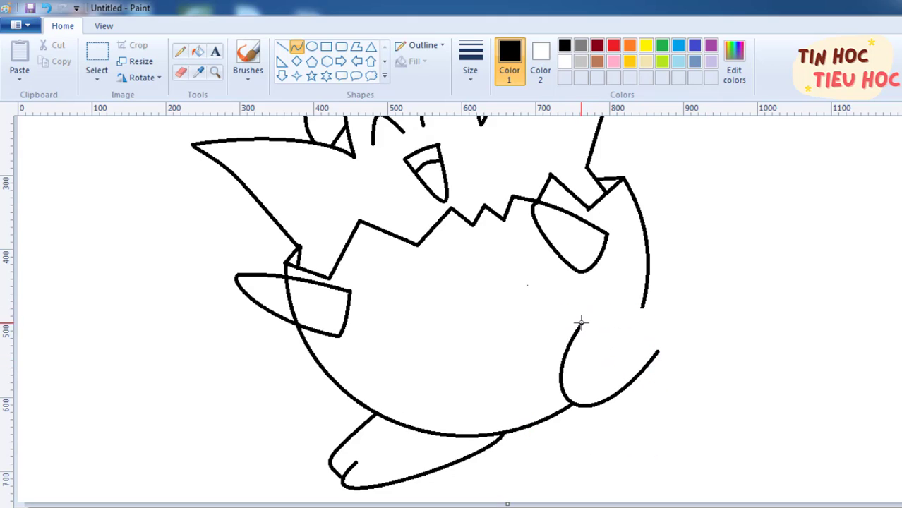
Complete the right foot with two curved toes meeting at the shell's edge and a small teardrop pad on the sole.
{"action": "mouse_move", "coordinate": [580, 323]}
{"action": "left_mouse_down"}
{"action": "mouse_move", "coordinate": [636, 329]}
{"action": "mouse_move", "coordinate": [645, 306]}
{"action": "mouse_move", "coordinate": [631, 282]}
{"action": "mouse_move", "coordinate": [633, 242]}
{"action": "mouse_move", "coordinate": [641, 241]}
{"action": "left_mouse_up"}
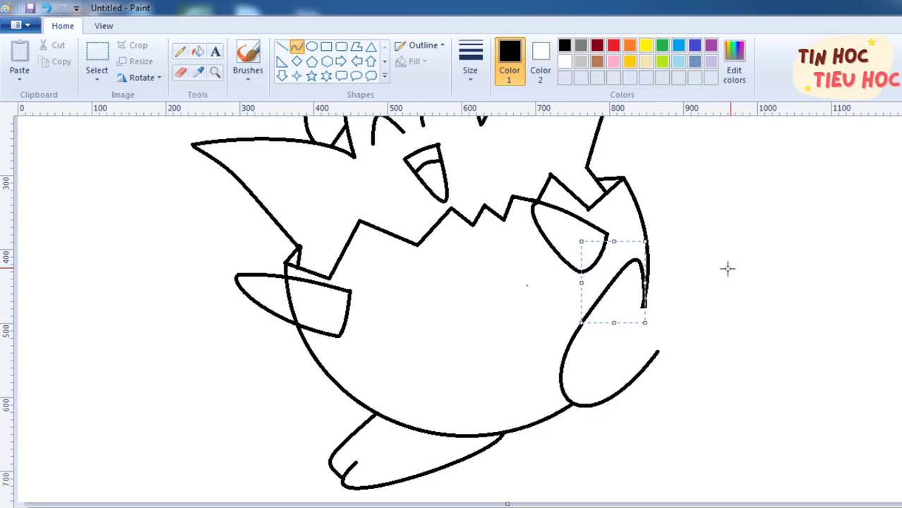
{"action": "left_click", "coordinate": [579, 250]}
{"action": "mouse_move", "coordinate": [643, 298]}
{"action": "left_mouse_down"}
{"action": "mouse_move", "coordinate": [664, 270]}
{"action": "mouse_move", "coordinate": [657, 349]}
{"action": "left_mouse_up"}
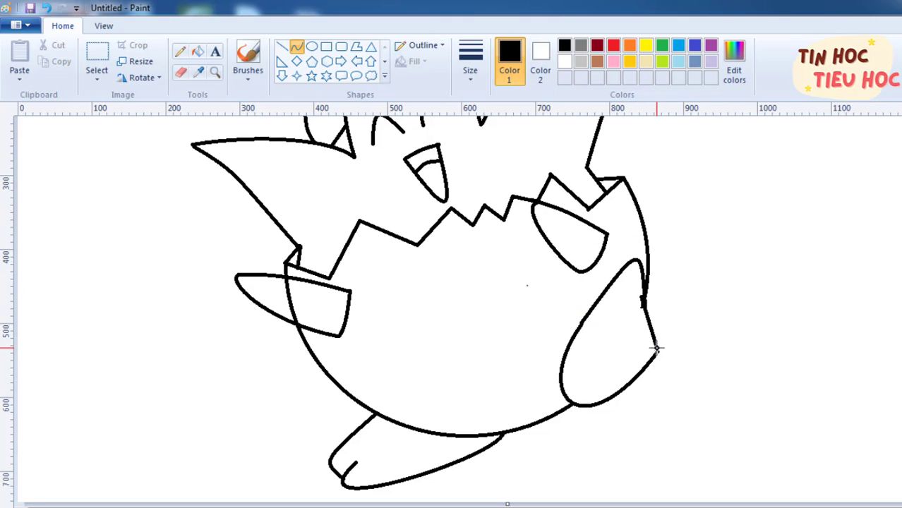
{"action": "left_click_drag", "start_coordinate": [651, 316], "coordinate": [673, 240]}
{"action": "left_click_drag", "start_coordinate": [675, 280], "coordinate": [709, 276]}
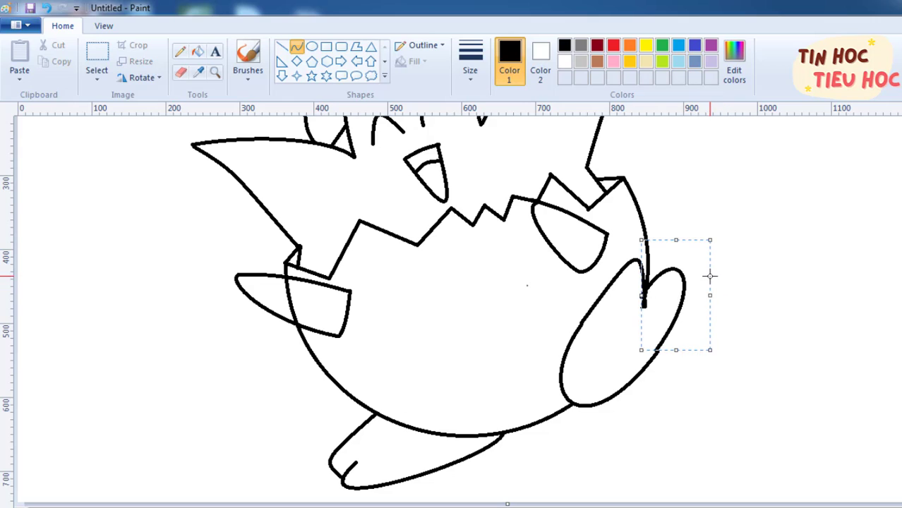
{"action": "left_click", "coordinate": [771, 296]}
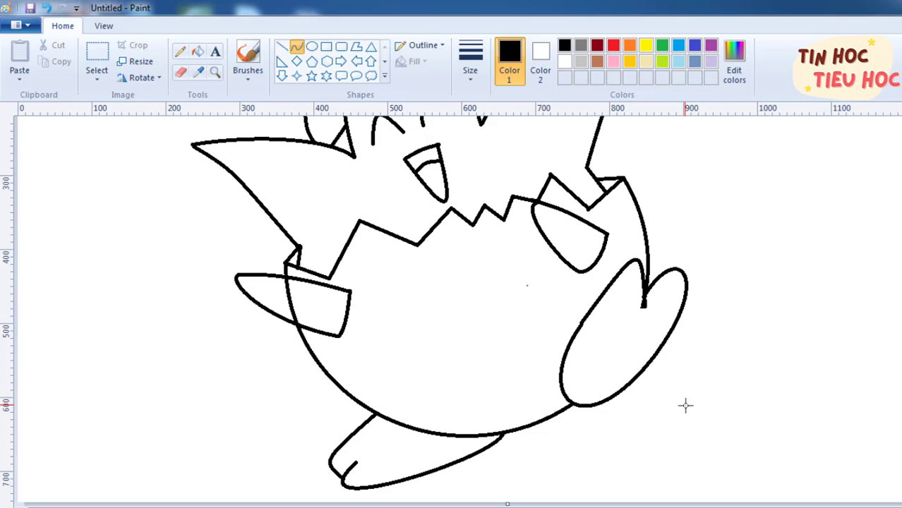
{"action": "left_click_drag", "start_coordinate": [603, 341], "coordinate": [632, 357]}
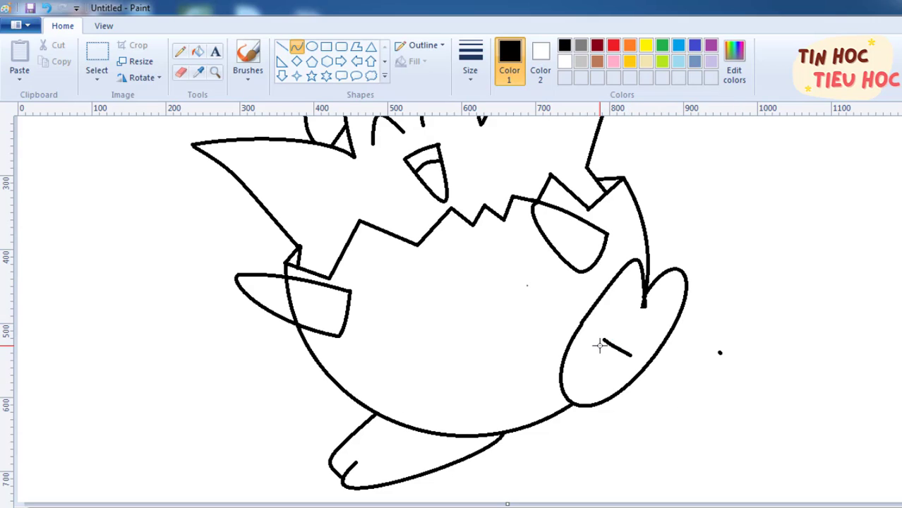
{"action": "left_click_drag", "start_coordinate": [607, 342], "coordinate": [591, 401]}
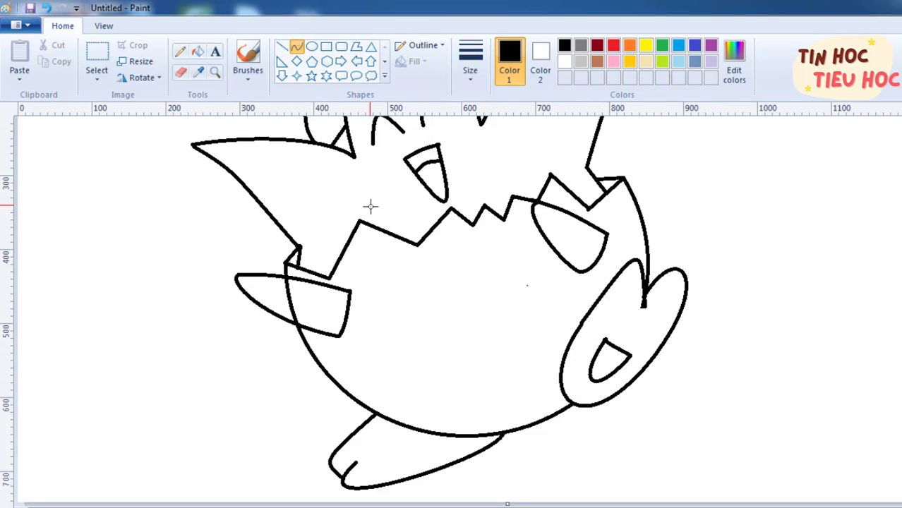
Draw a small rounded triangle on the shell's upper left and two nested rounded triangles at its center using curves.
{"action": "left_click_drag", "start_coordinate": [388, 298], "coordinate": [414, 267]}
{"action": "left_click", "coordinate": [404, 298]}
{"action": "left_click", "coordinate": [433, 281]}
{"action": "left_click", "coordinate": [443, 274]}
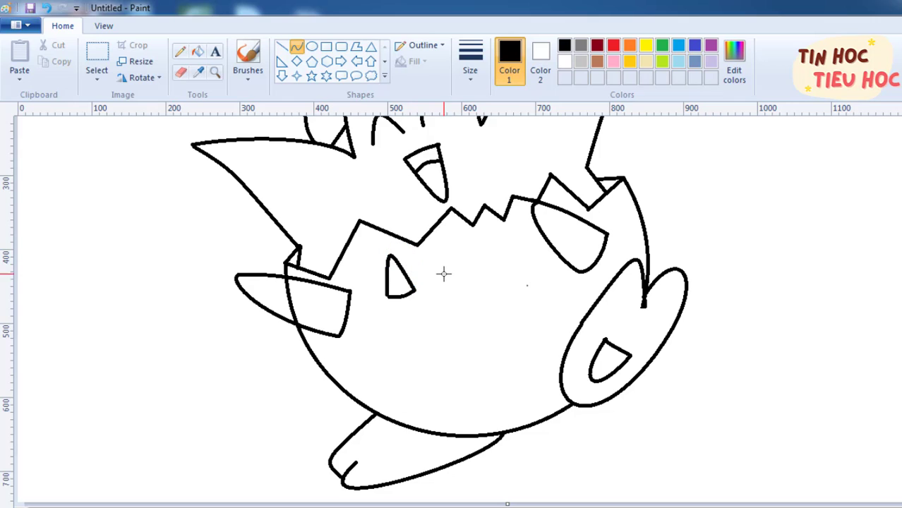
{"action": "mouse_move", "coordinate": [512, 333]}
{"action": "left_mouse_down"}
{"action": "mouse_move", "coordinate": [522, 302]}
{"action": "mouse_move", "coordinate": [435, 292]}
{"action": "mouse_move", "coordinate": [439, 316]}
{"action": "left_mouse_up"}
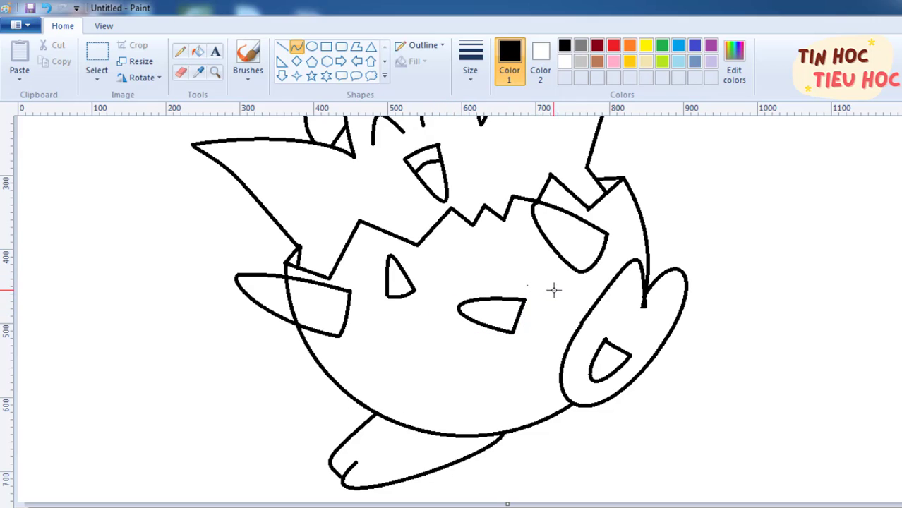
{"action": "mouse_move", "coordinate": [541, 288]}
{"action": "left_mouse_down"}
{"action": "mouse_move", "coordinate": [516, 350]}
{"action": "mouse_move", "coordinate": [470, 318]}
{"action": "mouse_move", "coordinate": [396, 312]}
{"action": "mouse_move", "coordinate": [550, 318]}
{"action": "mouse_move", "coordinate": [519, 339]}
{"action": "mouse_move", "coordinate": [533, 306]}
{"action": "mouse_move", "coordinate": [403, 278]}
{"action": "mouse_move", "coordinate": [469, 329]}
{"action": "mouse_move", "coordinate": [404, 314]}
{"action": "mouse_move", "coordinate": [415, 317]}
{"action": "left_mouse_up"}
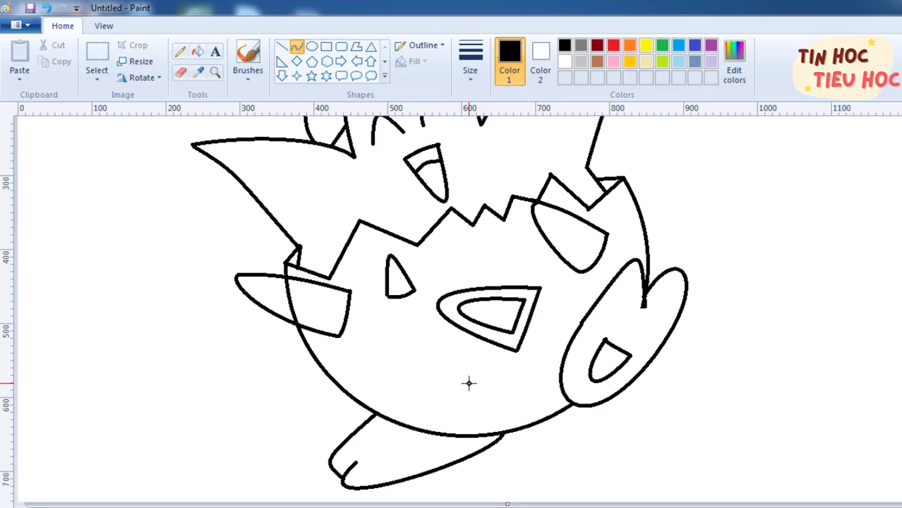
Draw a double arch on the shell's lower-left edge and a pointed marking beside the right foot with curves.
{"action": "mouse_move", "coordinate": [384, 416]}
{"action": "left_mouse_down"}
{"action": "mouse_move", "coordinate": [386, 409]}
{"action": "mouse_move", "coordinate": [390, 425]}
{"action": "left_mouse_up"}
{"action": "key", "text": "ctrl+z"}
{"action": "mouse_move", "coordinate": [356, 389]}
{"action": "left_mouse_down"}
{"action": "mouse_move", "coordinate": [367, 330]}
{"action": "mouse_move", "coordinate": [397, 377]}
{"action": "mouse_move", "coordinate": [427, 369]}
{"action": "mouse_move", "coordinate": [439, 389]}
{"action": "mouse_move", "coordinate": [408, 354]}
{"action": "mouse_move", "coordinate": [373, 356]}
{"action": "mouse_move", "coordinate": [381, 350]}
{"action": "mouse_move", "coordinate": [373, 383]}
{"action": "mouse_move", "coordinate": [399, 423]}
{"action": "mouse_move", "coordinate": [368, 302]}
{"action": "mouse_move", "coordinate": [394, 356]}
{"action": "mouse_move", "coordinate": [390, 320]}
{"action": "left_mouse_up"}
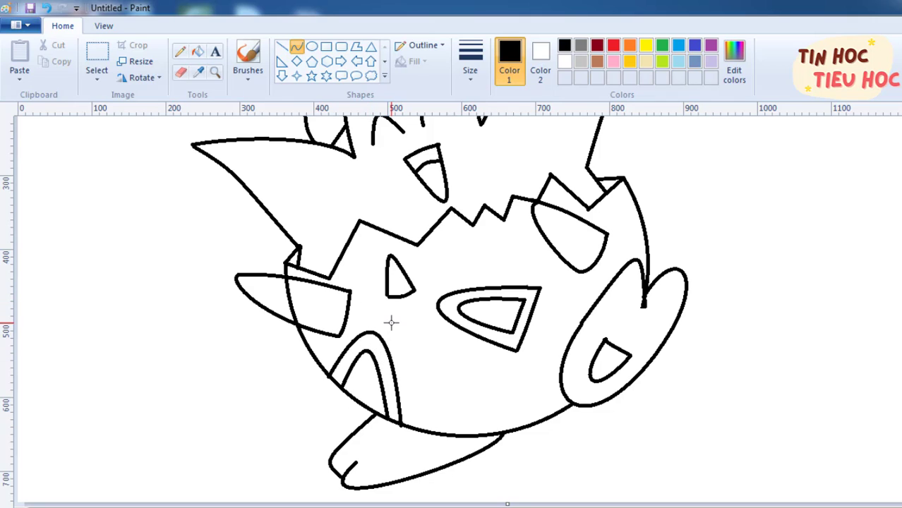
{"action": "left_click_drag", "start_coordinate": [561, 362], "coordinate": [556, 409]}
{"action": "mouse_move", "coordinate": [557, 368]}
{"action": "left_mouse_down"}
{"action": "mouse_move", "coordinate": [524, 389]}
{"action": "mouse_move", "coordinate": [483, 363]}
{"action": "left_mouse_up"}
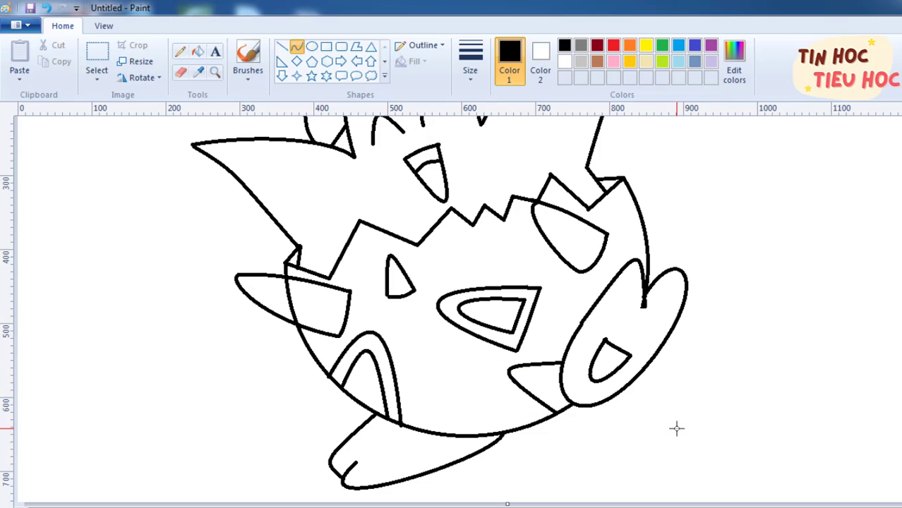
Draw a small curve inside the shell's notch just above the right hand.
{"action": "scroll", "coordinate": [676, 428], "scroll_direction": "up", "scroll_amount": 3}
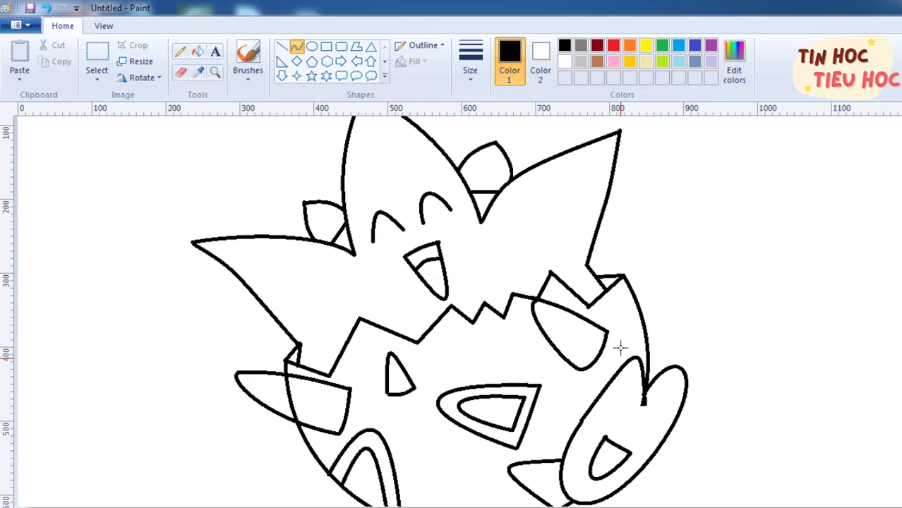
{"action": "left_click_drag", "start_coordinate": [567, 293], "coordinate": [552, 307]}
{"action": "left_click", "coordinate": [552, 307]}
{"action": "scroll", "coordinate": [756, 324], "scroll_direction": "down", "scroll_amount": 3}
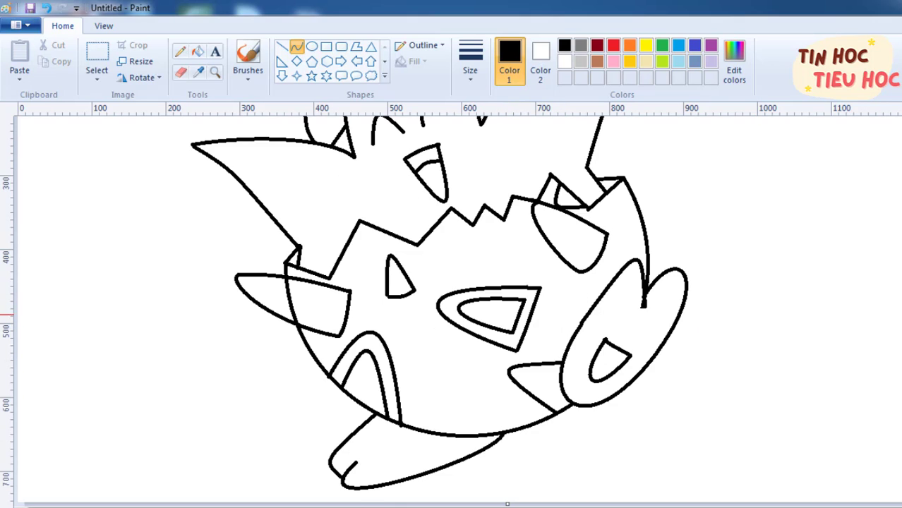
Fill both ears beside the central head spike with orange, including the small triangles at their bases.
{"action": "scroll", "coordinate": [756, 323], "scroll_direction": "up", "scroll_amount": 3}
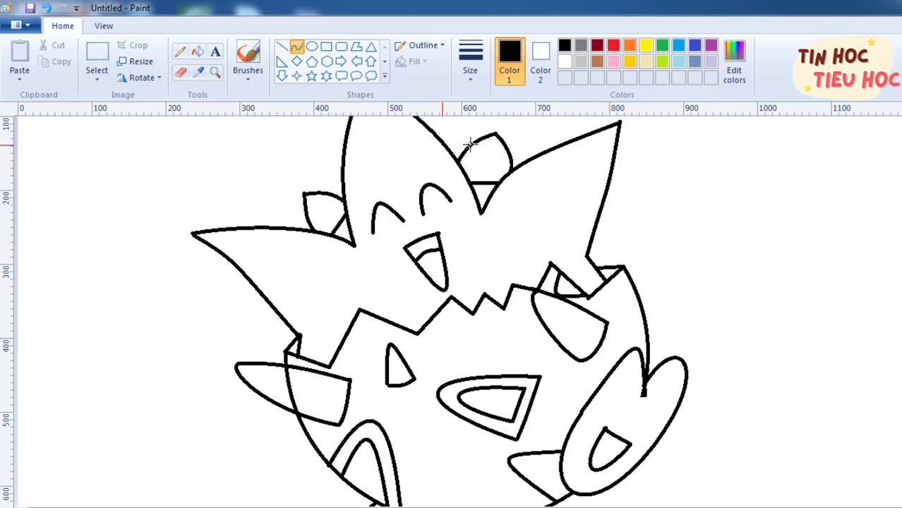
{"action": "left_click", "coordinate": [629, 45]}
{"action": "left_click", "coordinate": [198, 52]}
{"action": "left_click", "coordinate": [323, 210]}
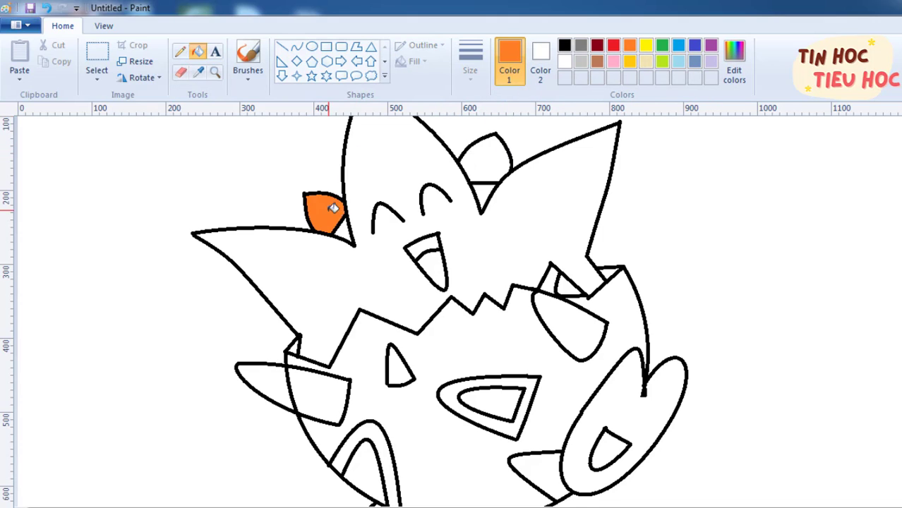
{"action": "left_click", "coordinate": [343, 229]}
{"action": "left_click", "coordinate": [484, 157]}
{"action": "left_click", "coordinate": [487, 192]}
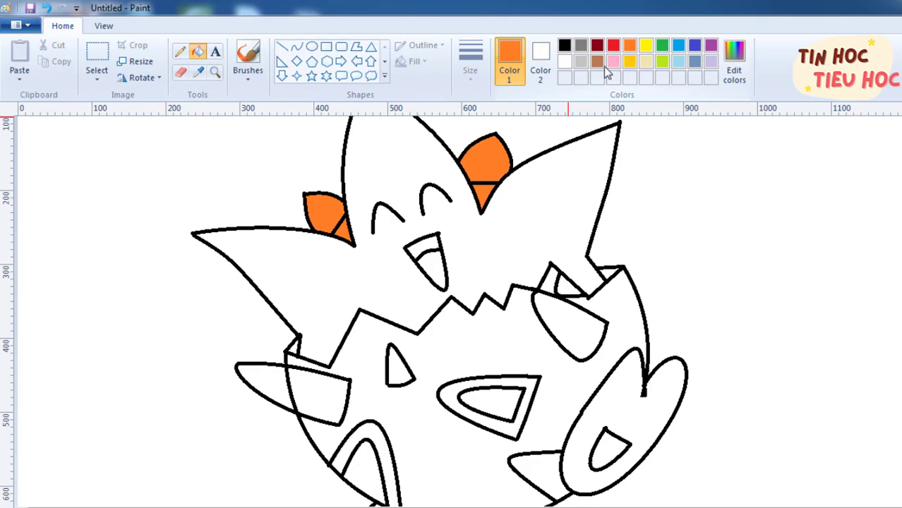
Fill the spiky head with a custom lighter shade of yellow.
{"action": "left_click", "coordinate": [646, 45]}
{"action": "left_click", "coordinate": [410, 167]}
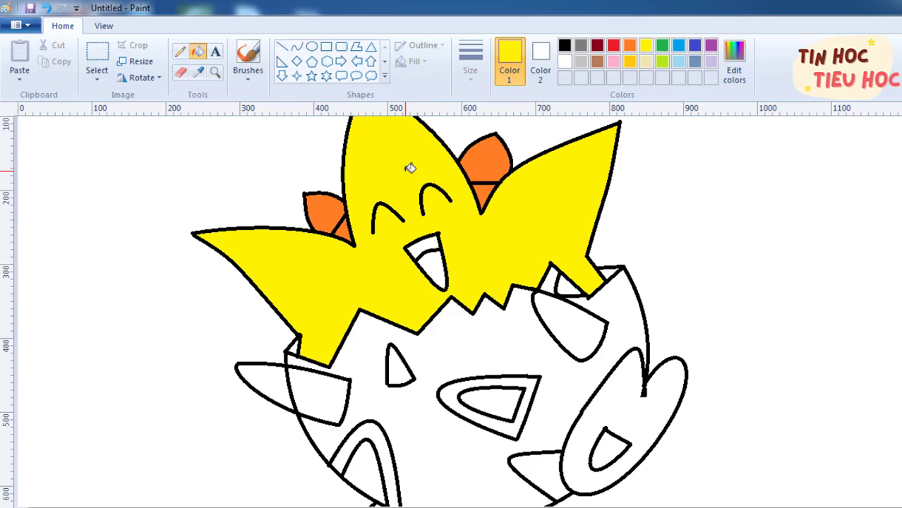
{"action": "left_click", "coordinate": [735, 73]}
{"action": "left_click", "coordinate": [661, 224]}
{"action": "left_click", "coordinate": [368, 376]}
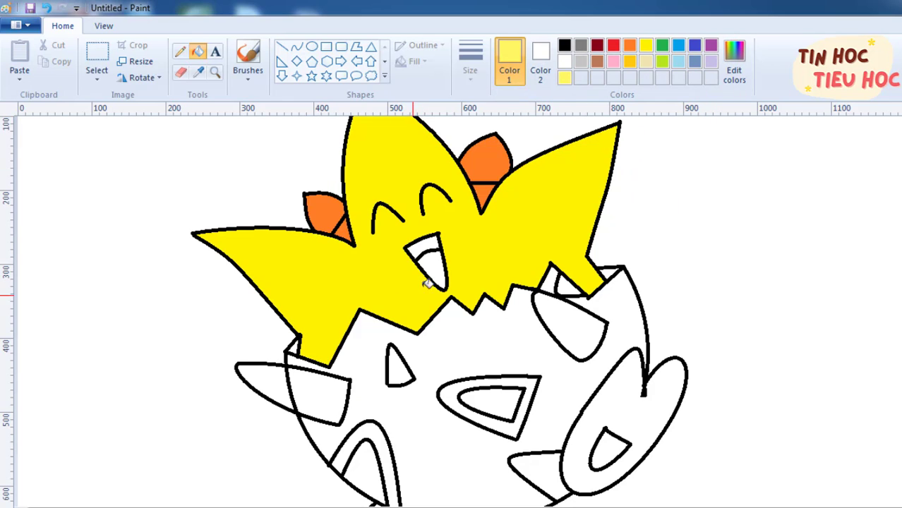
{"action": "left_click", "coordinate": [486, 257]}
Fill the eggshell with a custom lighter shade of beige.
{"action": "left_click", "coordinate": [734, 71]}
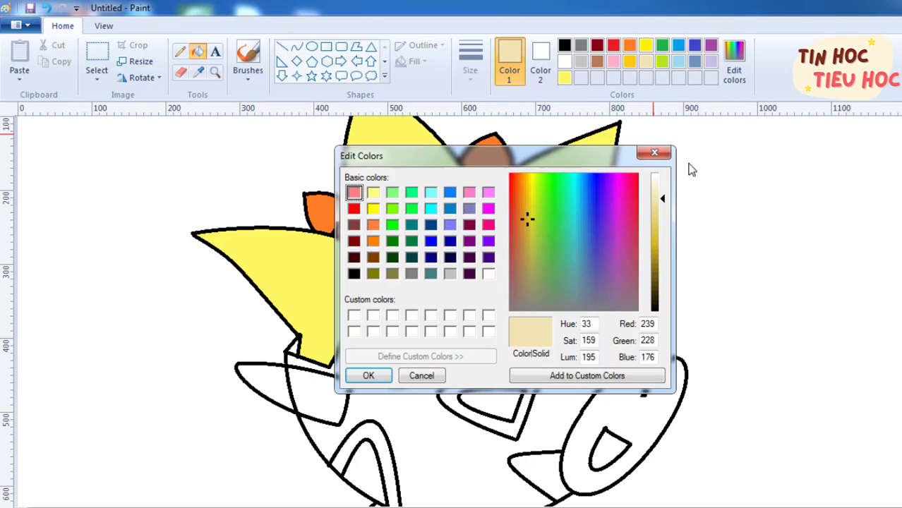
{"action": "left_click", "coordinate": [659, 200]}
{"action": "left_click", "coordinate": [372, 375]}
{"action": "left_click", "coordinate": [440, 352]}
Fill the outer band of the shell's central triangle and the pointed marking beside the right foot with turquoise blue.
{"action": "left_click", "coordinate": [678, 45]}
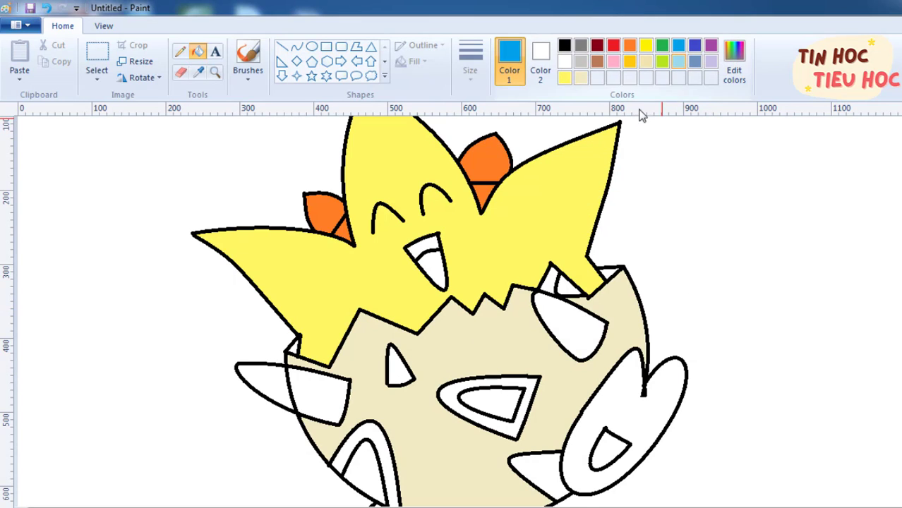
{"action": "left_click", "coordinate": [533, 382]}
{"action": "left_click", "coordinate": [564, 61]}
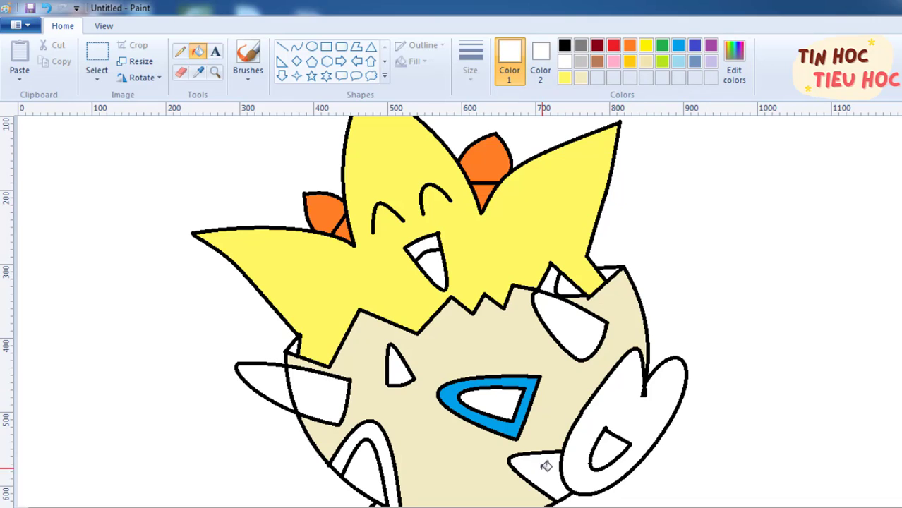
{"action": "left_click", "coordinate": [678, 45]}
{"action": "left_click", "coordinate": [548, 475]}
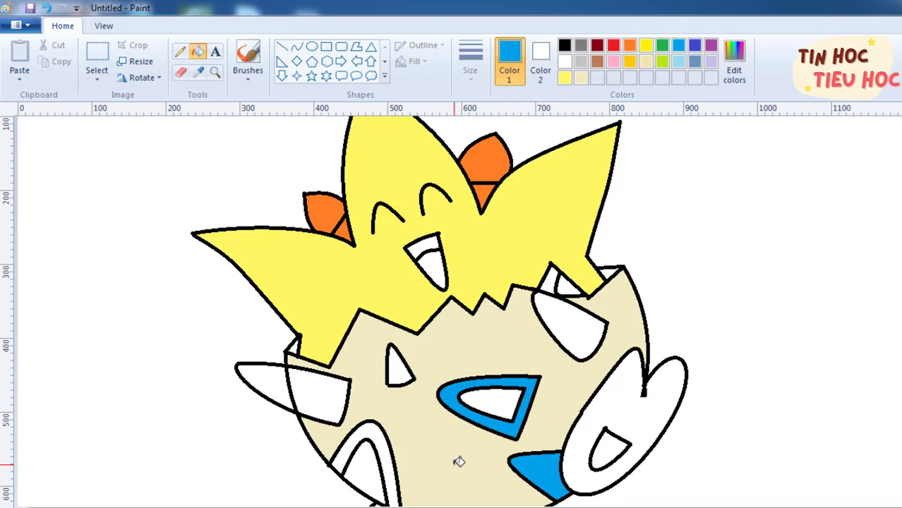
Fill the band of the lower-left double arch and the small upper-left triangle on the shell with red.
{"action": "left_click", "coordinate": [615, 48]}
{"action": "left_click", "coordinate": [372, 431]}
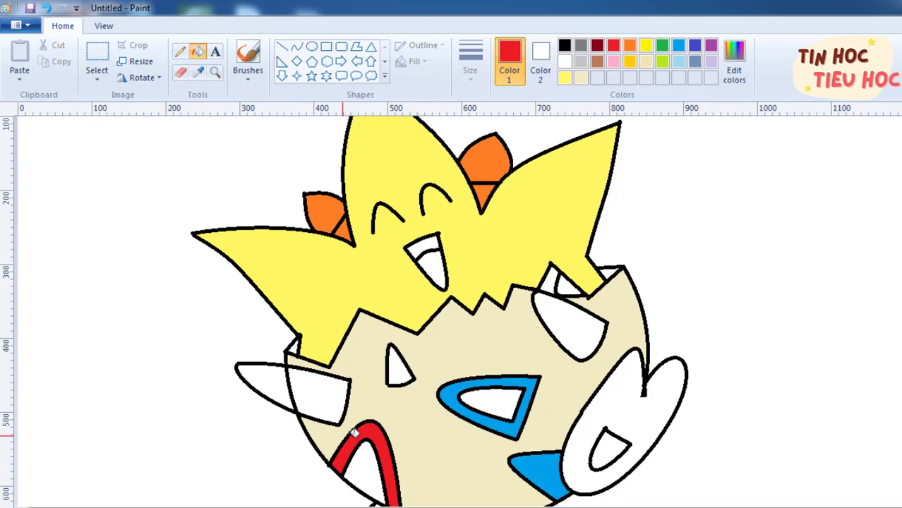
{"action": "left_click", "coordinate": [404, 366]}
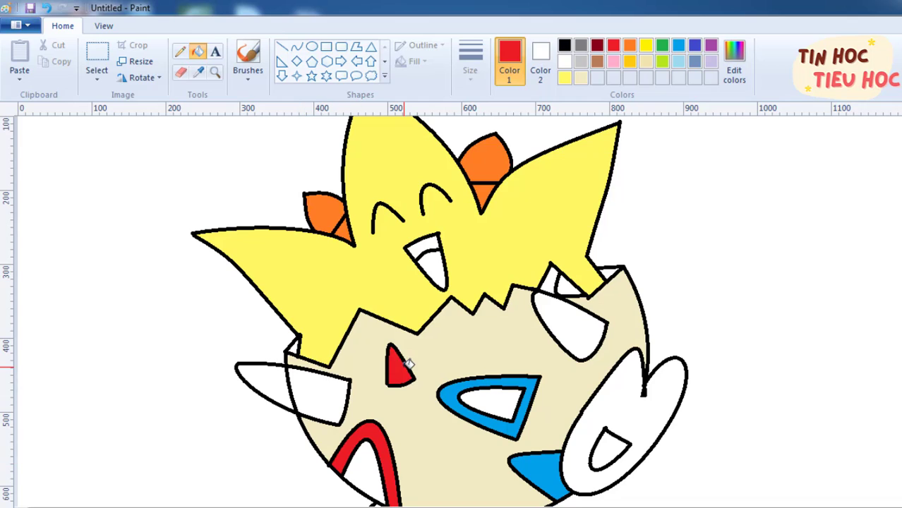
Fill both hands, including both parts of the left hand, with the head's light yellow.
{"action": "left_click", "coordinate": [646, 46]}
{"action": "left_click", "coordinate": [572, 321]}
{"action": "left_click", "coordinate": [319, 385]}
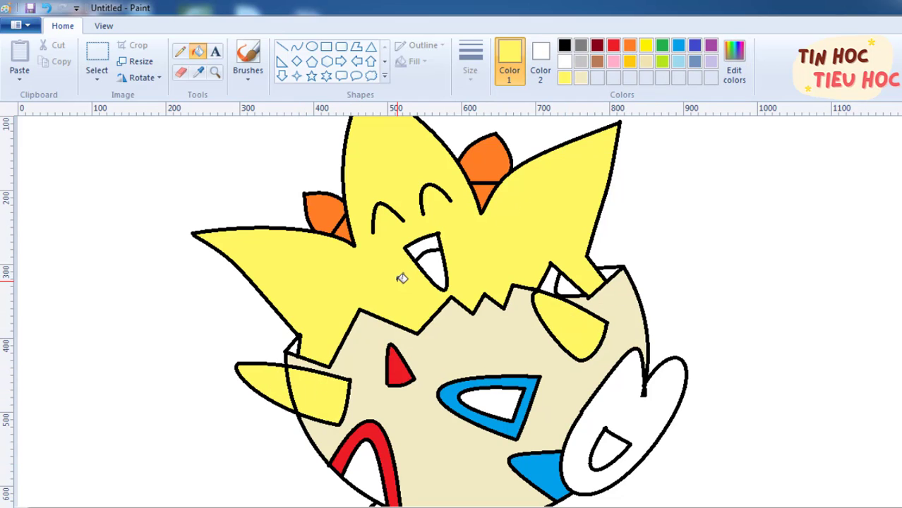
Erase the shell outline crossing the left hand and refill the erased gap with the light yellow.
{"action": "left_click", "coordinate": [900, 507]}
{"action": "left_click", "coordinate": [900, 507]}
{"action": "left_click_drag", "start_coordinate": [900, 212], "coordinate": [900, 396]}
{"action": "left_click_drag", "start_coordinate": [275, 507], "coordinate": [432, 507]}
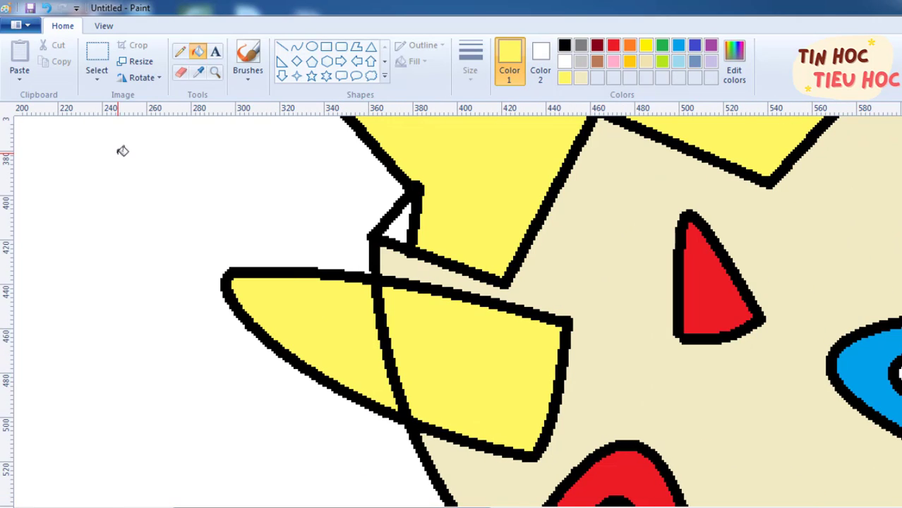
{"action": "left_click", "coordinate": [182, 73]}
{"action": "mouse_move", "coordinate": [361, 283]}
{"action": "left_mouse_down"}
{"action": "mouse_move", "coordinate": [409, 407]}
{"action": "mouse_move", "coordinate": [375, 349]}
{"action": "left_mouse_up"}
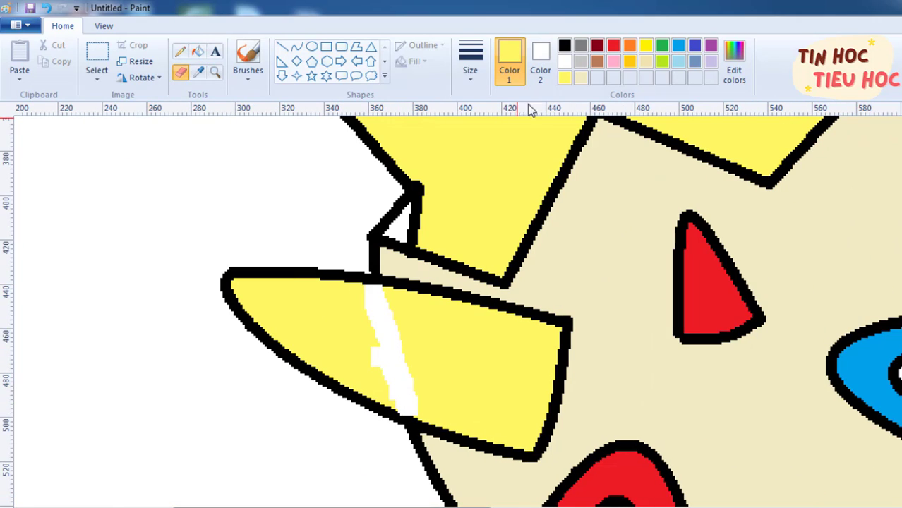
{"action": "left_click", "coordinate": [197, 51]}
{"action": "left_click", "coordinate": [378, 311]}
{"action": "scroll", "coordinate": [846, 472], "scroll_direction": "down", "scroll_amount": 2}
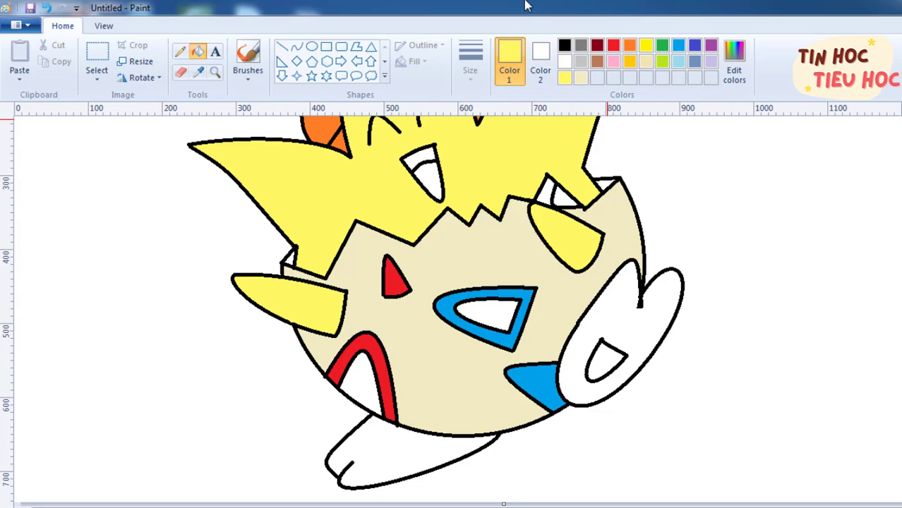
Draw a light yellow dividing curve across the right foot, then fill the sole below it light yellow and the toes above it beige.
{"action": "left_click", "coordinate": [297, 46]}
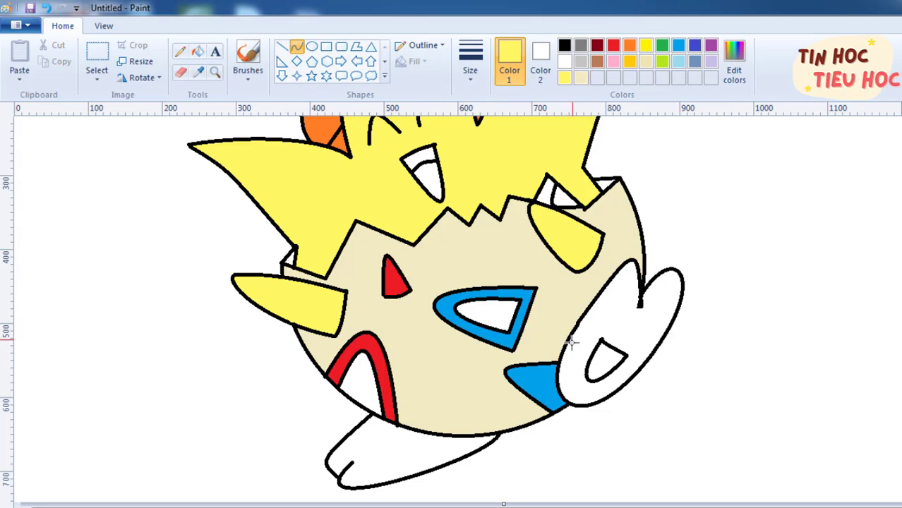
{"action": "left_click_drag", "start_coordinate": [576, 327], "coordinate": [672, 314]}
{"action": "scroll", "coordinate": [671, 314], "scroll_direction": "up", "scroll_amount": 1}
{"action": "left_click_drag", "start_coordinate": [424, 507], "coordinate": [787, 507]}
{"action": "scroll", "coordinate": [458, 312], "scroll_direction": "down", "scroll_amount": 3}
{"action": "left_click_drag", "start_coordinate": [427, 291], "coordinate": [539, 257]}
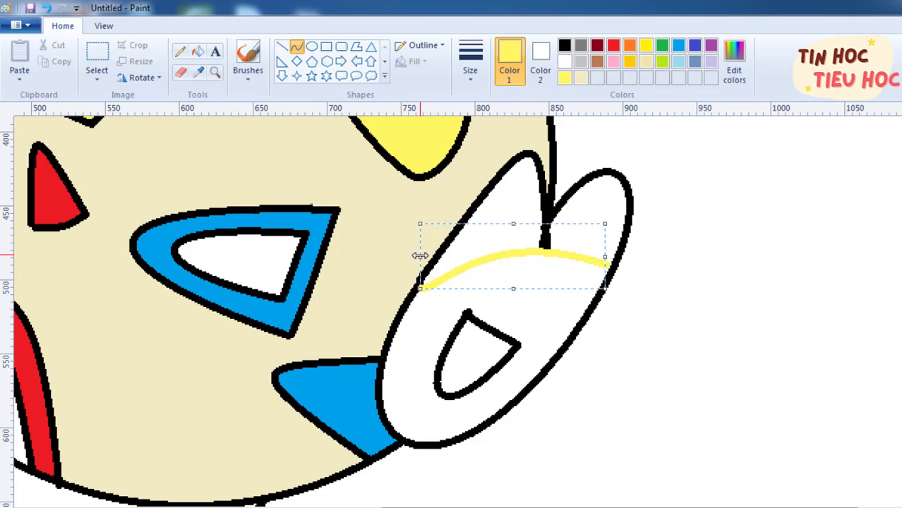
{"action": "left_click", "coordinate": [197, 52]}
{"action": "left_click", "coordinate": [493, 314]}
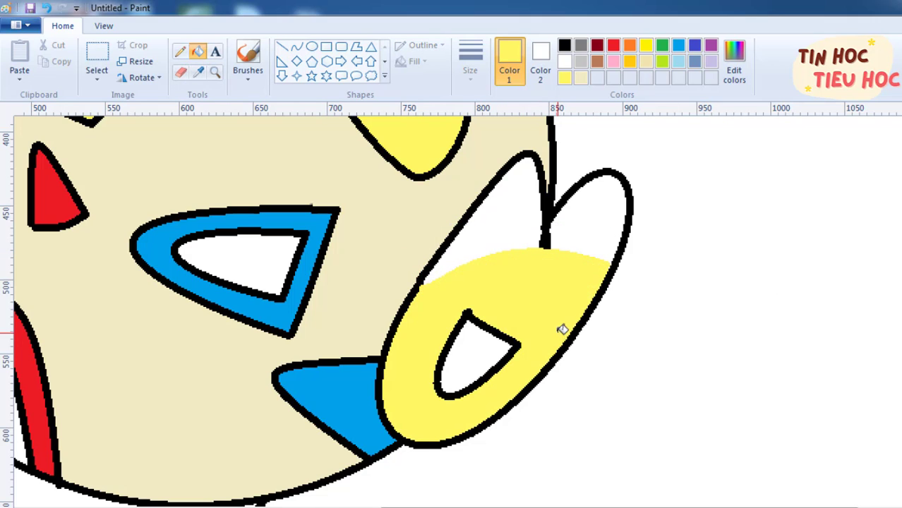
{"action": "left_click", "coordinate": [581, 77]}
{"action": "scroll", "coordinate": [520, 217], "scroll_direction": "down", "scroll_amount": 1}
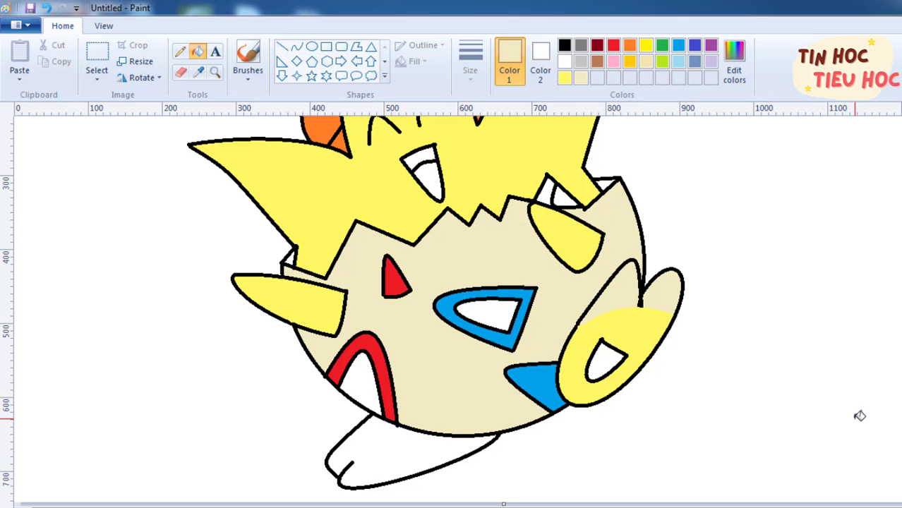
Draw a slightly bowed light yellow curve across the lower-left foot, from beneath the red arch to the foot's lower outline.
{"action": "left_click", "coordinate": [297, 47]}
{"action": "left_click", "coordinate": [564, 78]}
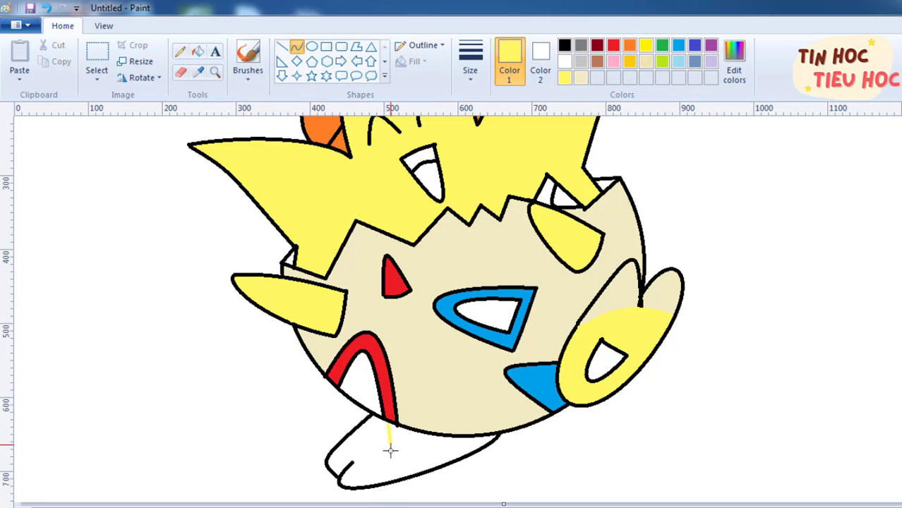
{"action": "left_click_drag", "start_coordinate": [391, 463], "coordinate": [401, 471]}
{"action": "left_click", "coordinate": [394, 479]}
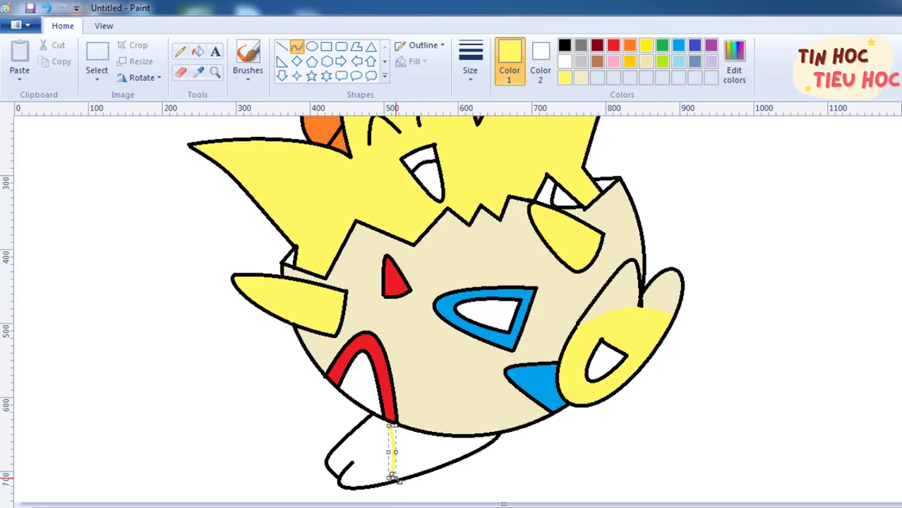
{"action": "left_click", "coordinate": [487, 460]}
Try to fill the lower-left foot's area beside the dividing curve with light yellow, and undo that fill.
{"action": "left_click", "coordinate": [197, 51]}
{"action": "left_click", "coordinate": [406, 447]}
{"action": "key", "text": "ctrl+z"}
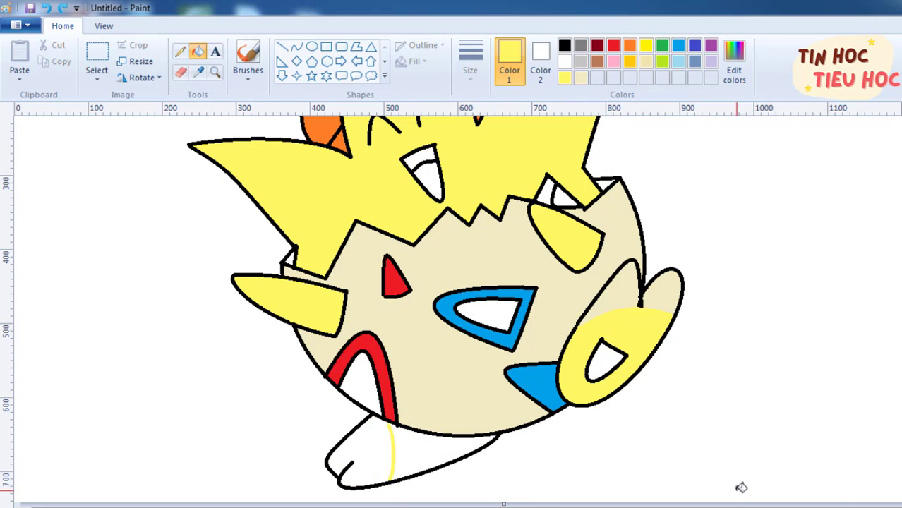
Close the gap between the lower-left foot's dividing curve and the shell with another light yellow curve, and fill the part nearest the body light yellow.
{"action": "key", "text": "ctrl+Page_Up"}
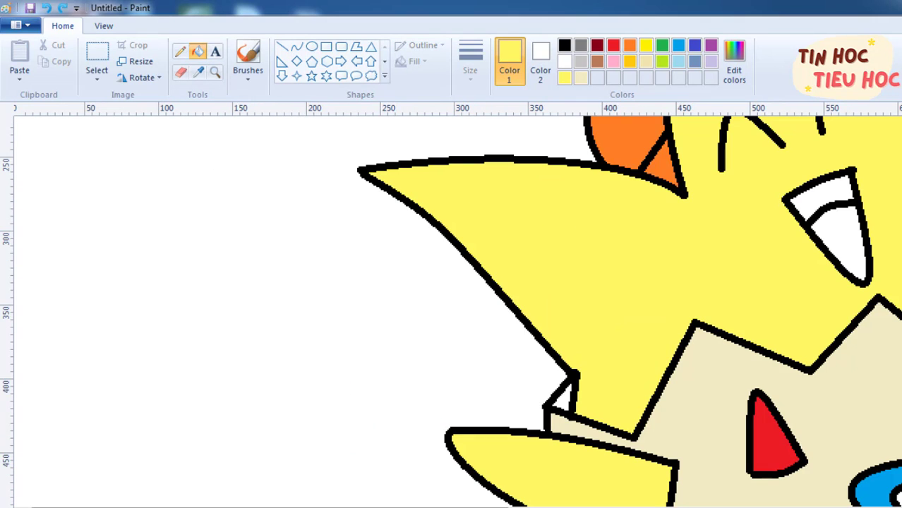
{"action": "scroll", "coordinate": [455, 311], "scroll_direction": "down", "scroll_amount": 5}
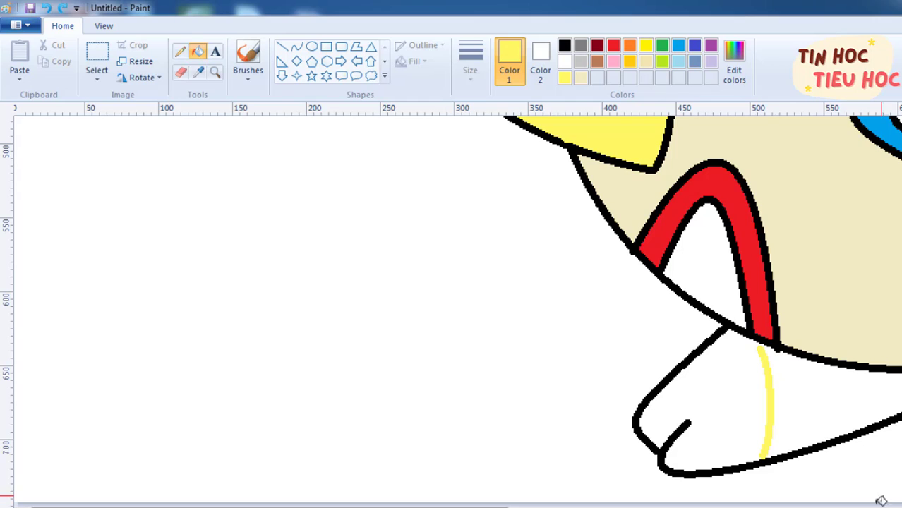
{"action": "left_click", "coordinate": [296, 47]}
{"action": "left_click_drag", "start_coordinate": [751, 341], "coordinate": [764, 460]}
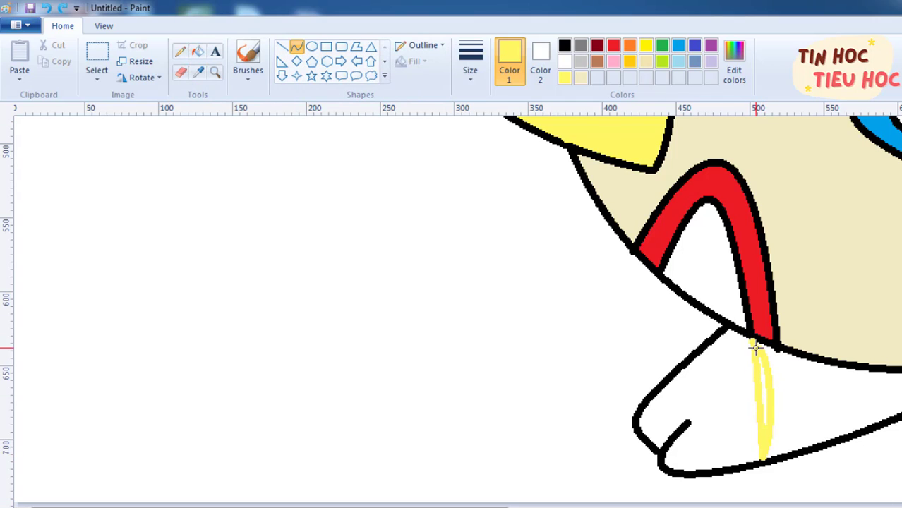
{"action": "left_click_drag", "start_coordinate": [755, 346], "coordinate": [773, 368]}
{"action": "left_click_drag", "start_coordinate": [767, 413], "coordinate": [775, 404]}
{"action": "left_click", "coordinate": [198, 52]}
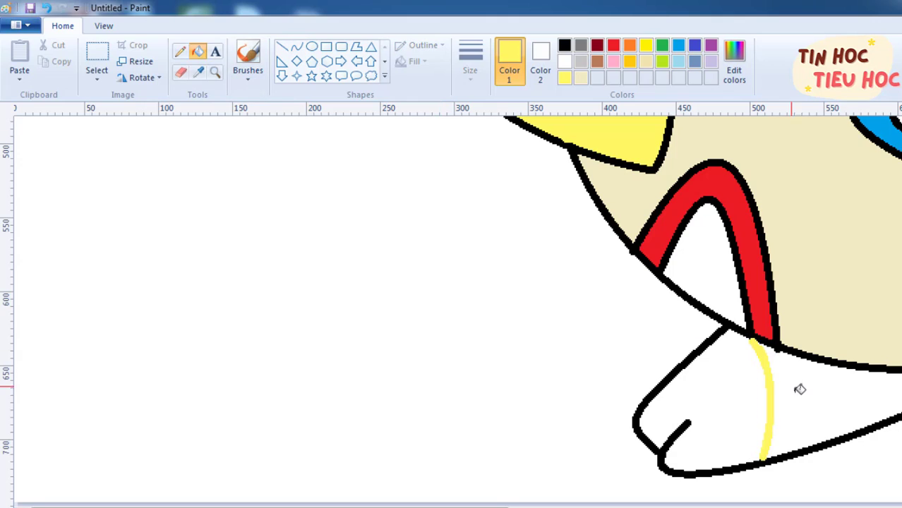
{"action": "left_click", "coordinate": [802, 391]}
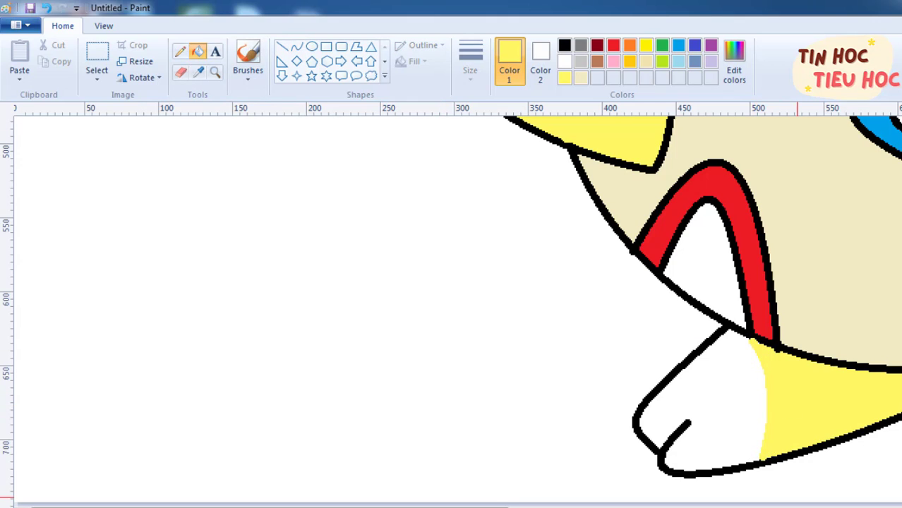
Fill the small curved marking on the shell piece above the right hand with red.
{"action": "key", "text": "ctrl+Page_Down"}
{"action": "scroll", "coordinate": [457, 310], "scroll_direction": "up", "scroll_amount": 3}
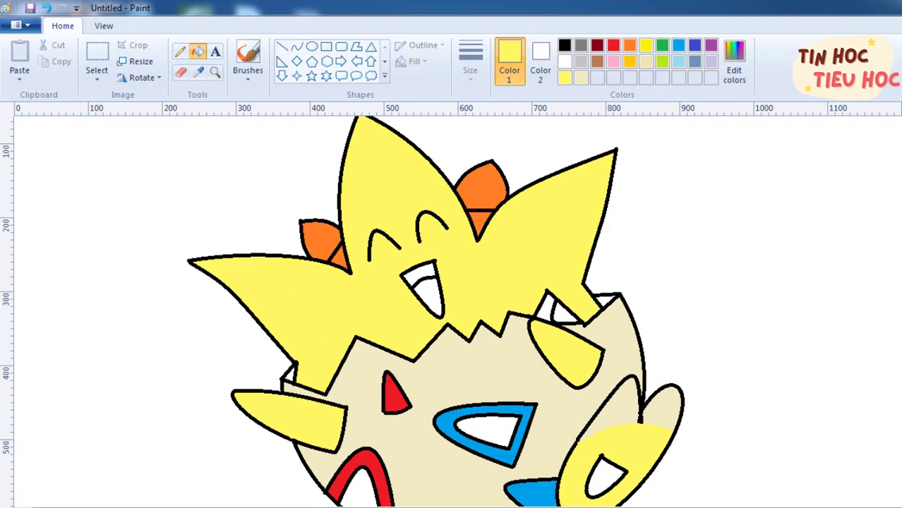
{"action": "left_click", "coordinate": [613, 46]}
{"action": "left_click", "coordinate": [561, 316]}
{"action": "scroll", "coordinate": [494, 335], "scroll_direction": "down", "scroll_amount": 3}
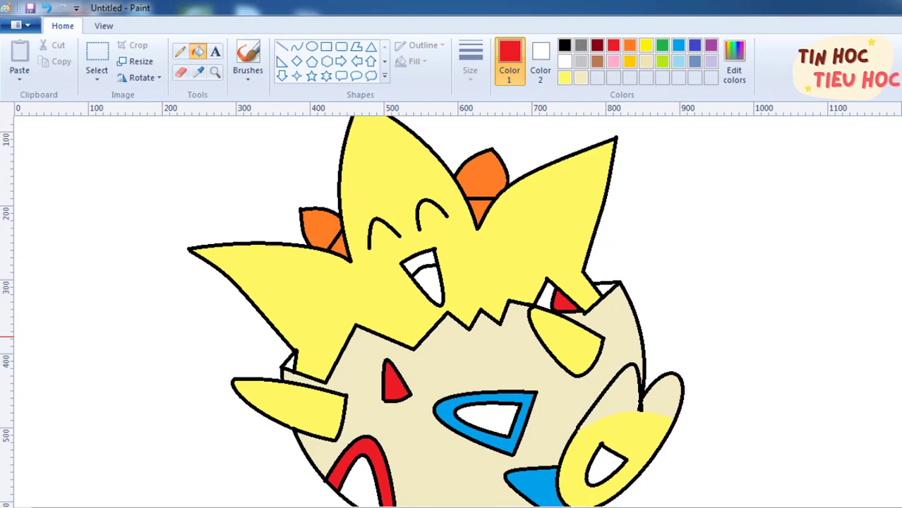
Mix a slightly deeper yellow from the light yellow and use it to curve off and fill a shadow along the left head spike's lower edge.
{"action": "scroll", "coordinate": [396, 283], "scroll_direction": "up", "scroll_amount": 3}
{"action": "left_click", "coordinate": [564, 77]}
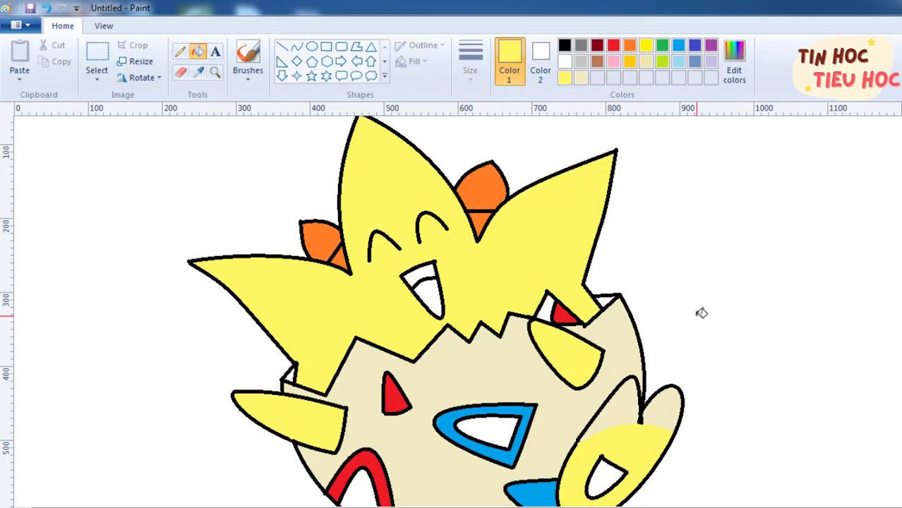
{"action": "left_click", "coordinate": [734, 67]}
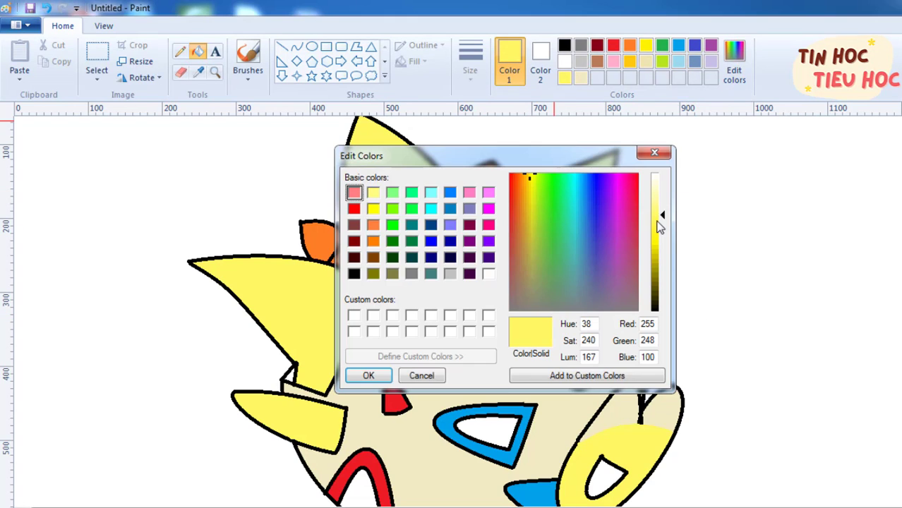
{"action": "left_click", "coordinate": [380, 375]}
{"action": "left_click", "coordinate": [297, 46]}
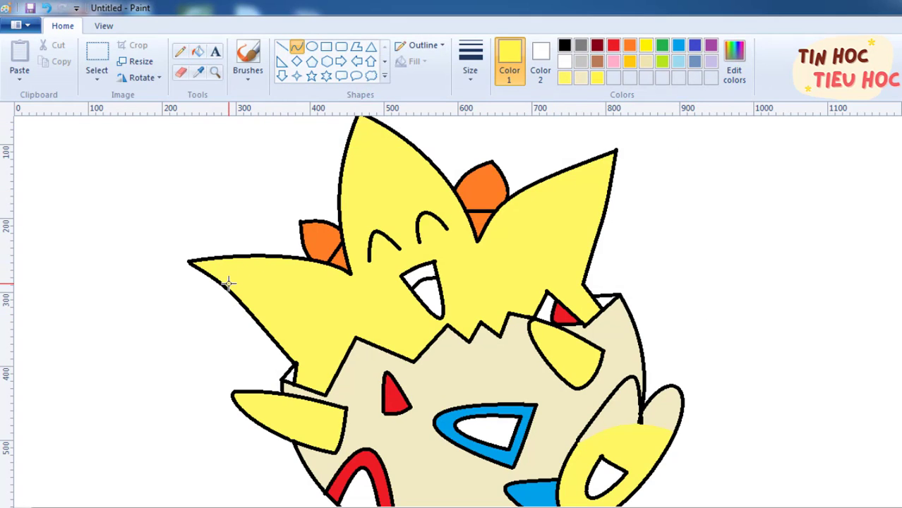
{"action": "left_click_drag", "start_coordinate": [275, 333], "coordinate": [286, 322]}
{"action": "left_click", "coordinate": [286, 322]}
{"action": "left_click", "coordinate": [198, 52]}
{"action": "left_click", "coordinate": [304, 371]}
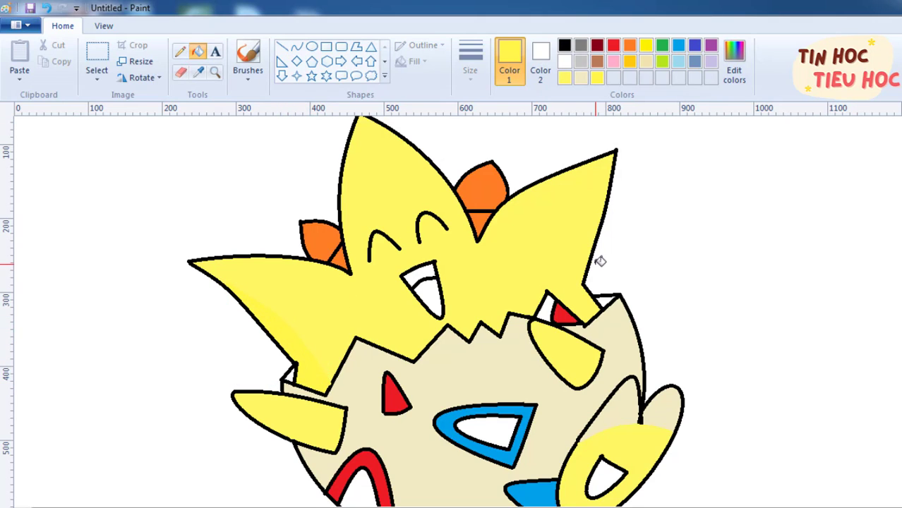
Fill the upper part of the mouth with red and the tongue with pink.
{"action": "scroll", "coordinate": [452, 382], "scroll_direction": "up", "scroll_amount": 1}
{"action": "scroll", "coordinate": [452, 382], "scroll_direction": "down", "scroll_amount": 2}
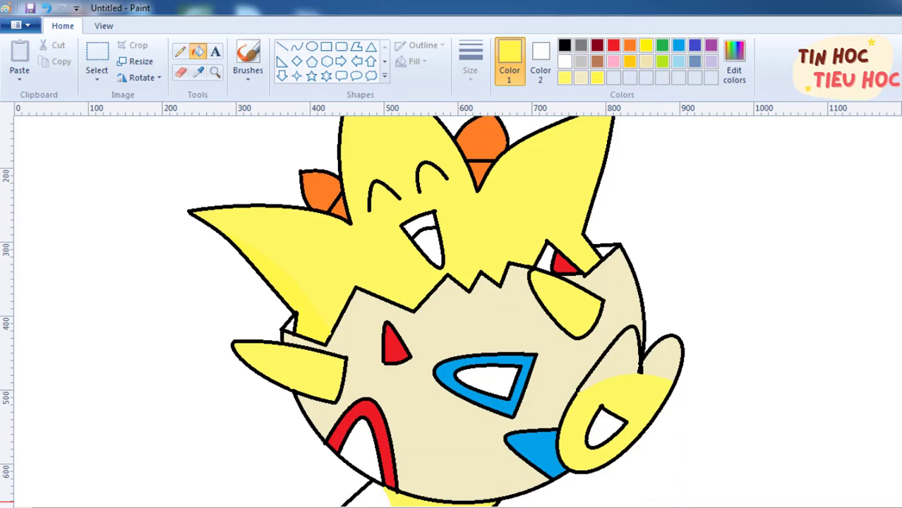
{"action": "scroll", "coordinate": [452, 355], "scroll_direction": "down", "scroll_amount": 1}
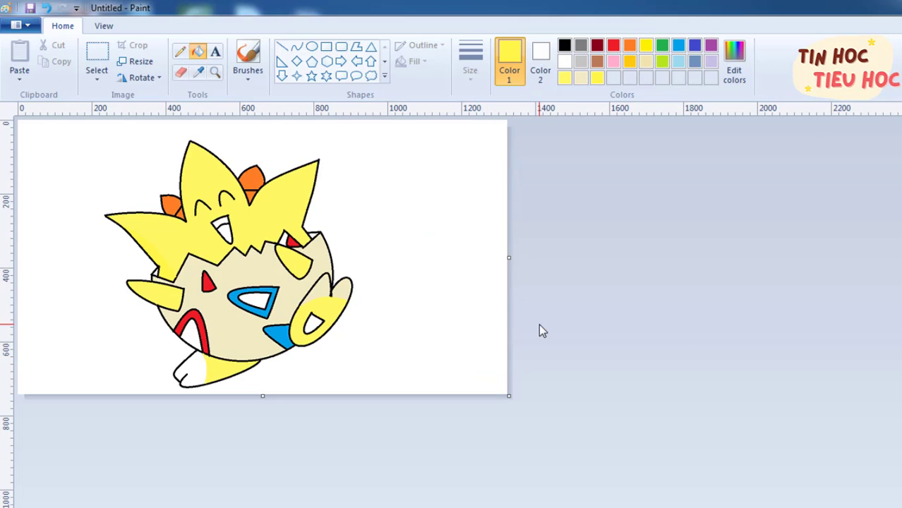
{"action": "left_click", "coordinate": [614, 45]}
{"action": "left_click", "coordinate": [221, 226]}
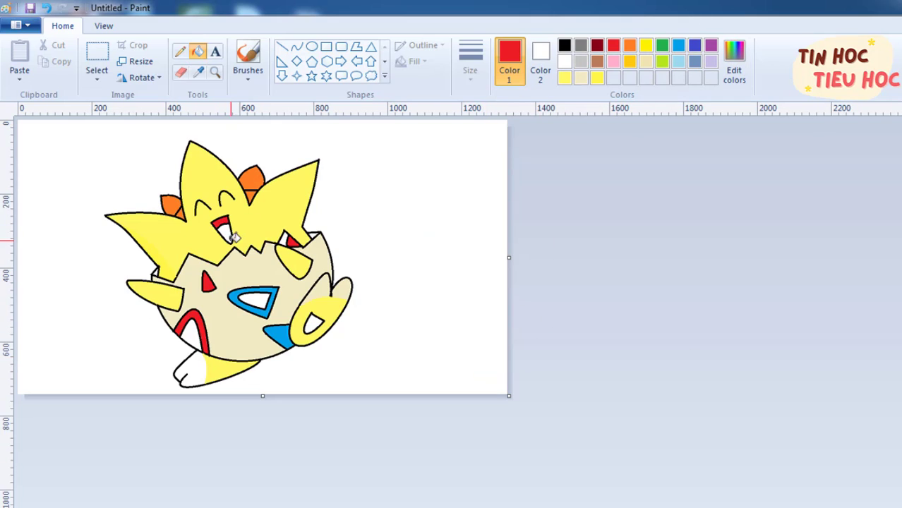
{"action": "left_click", "coordinate": [614, 61]}
{"action": "left_click", "coordinate": [223, 232]}
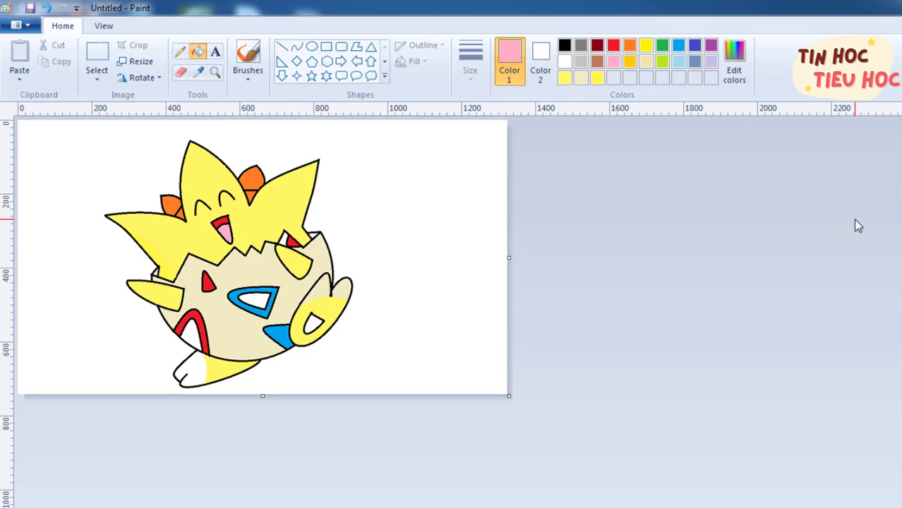